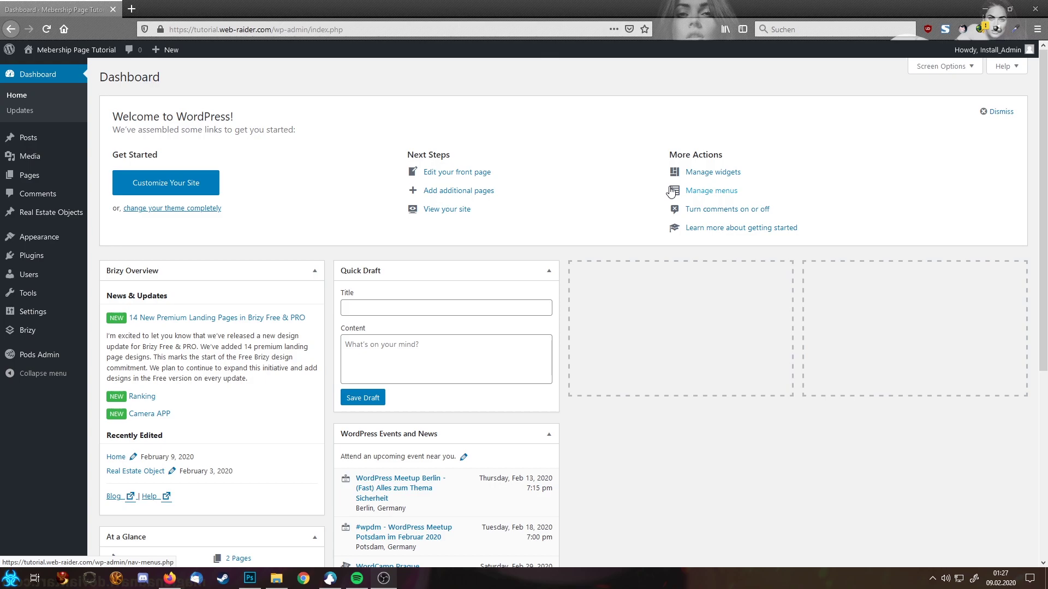
# Step: Open the live real estate site in a new tab and go to the House Daphne property page
pyautogui.moveTo(65, 50)
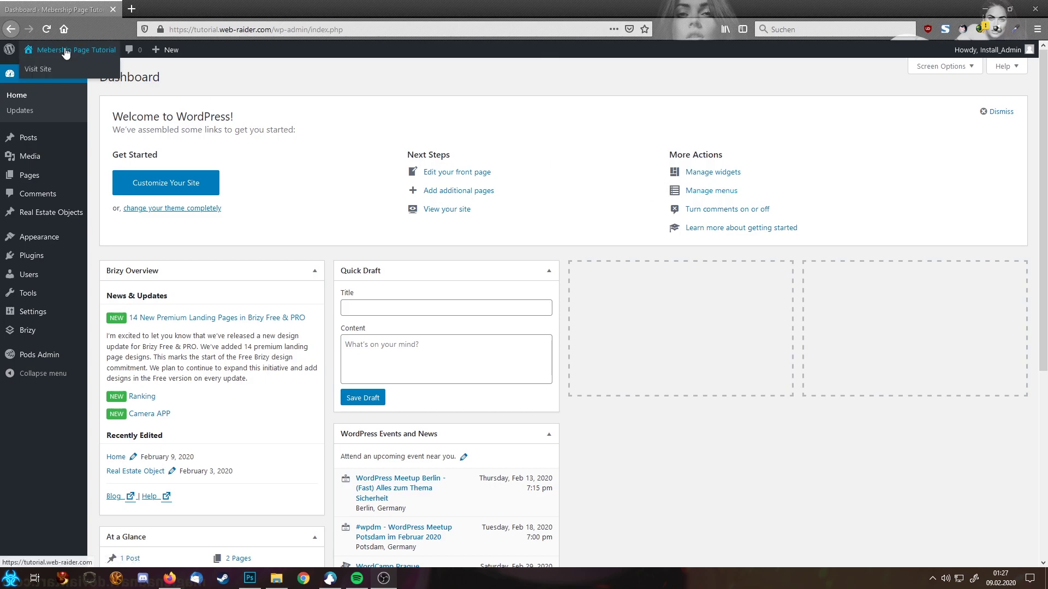
pyautogui.middleClick(49, 72)
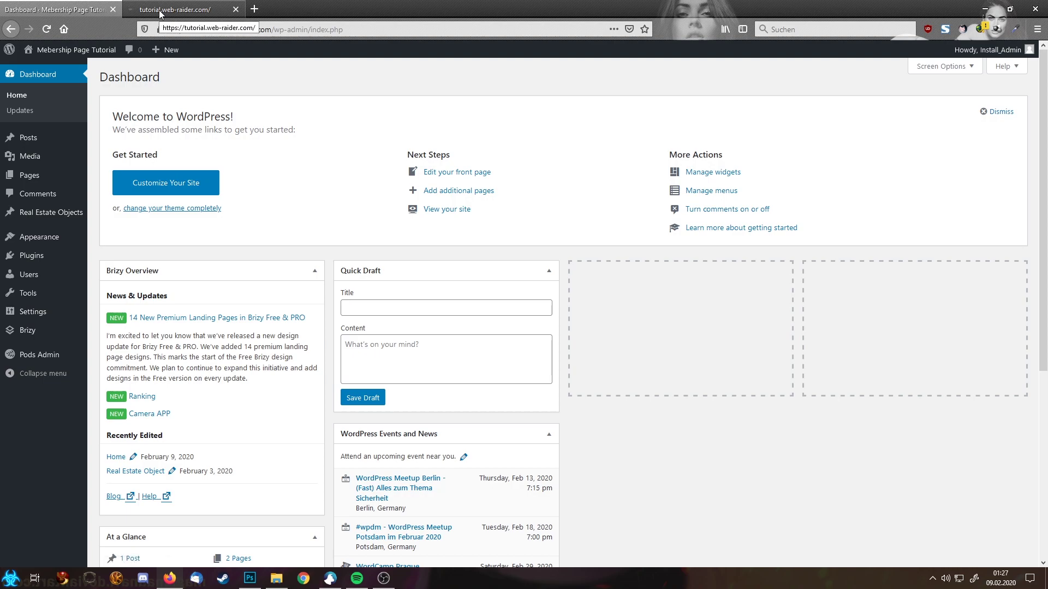
pyautogui.click(159, 12)
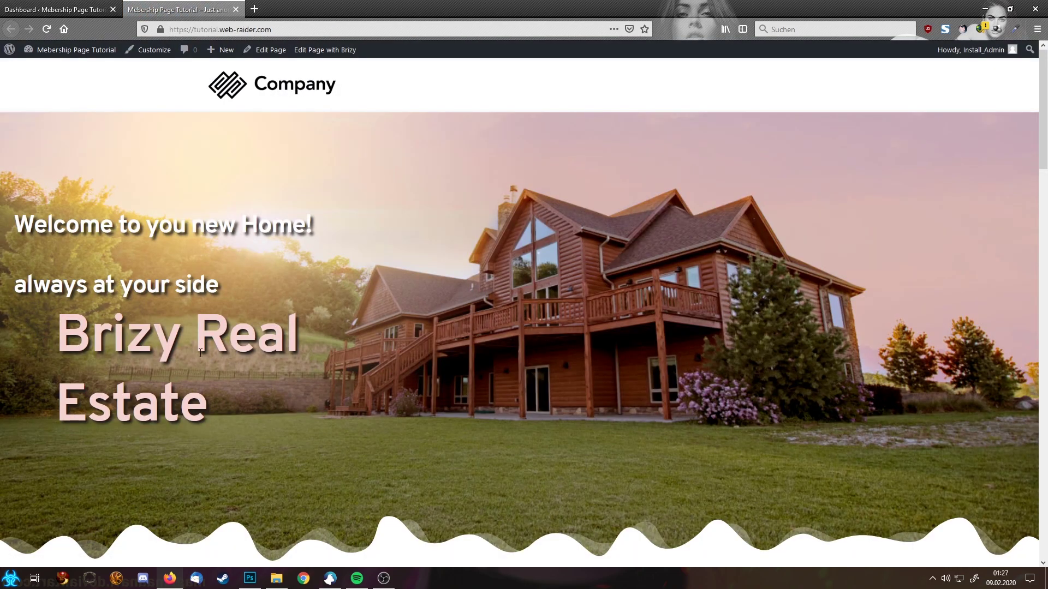
pyautogui.scroll(-8, 277, 391)
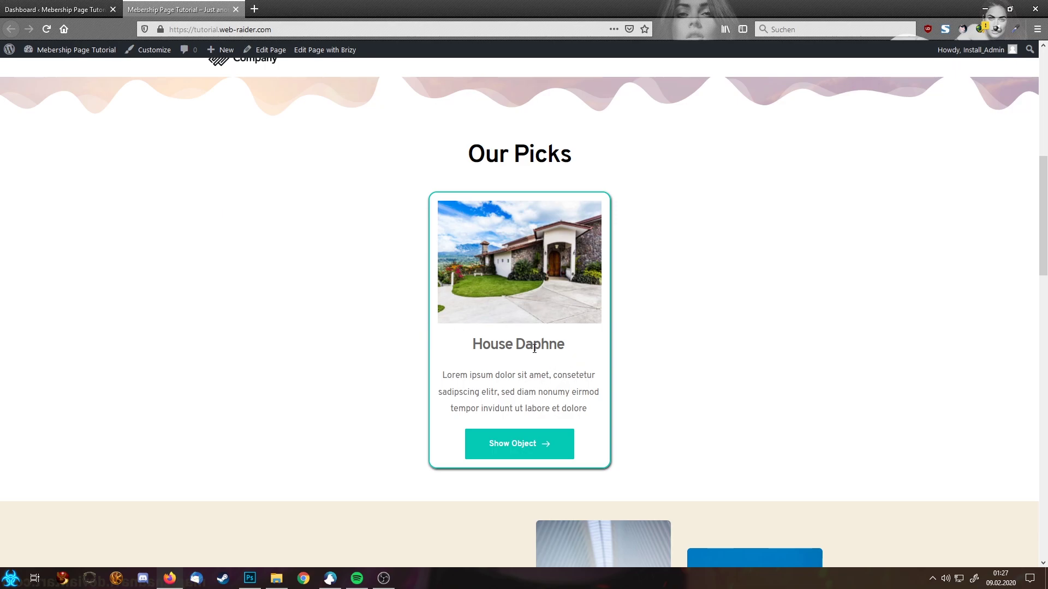
pyautogui.click(510, 448)
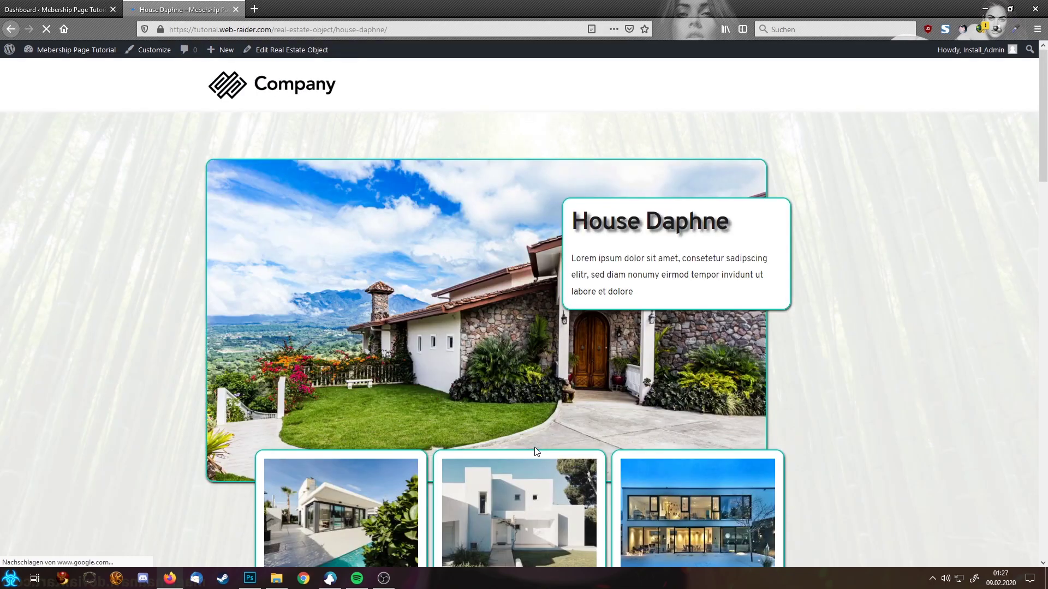
# Step: Look over the House Daphne listing, go back to the homepage, then return to the admin Dashboard
pyautogui.scroll(-12, 708, 295)
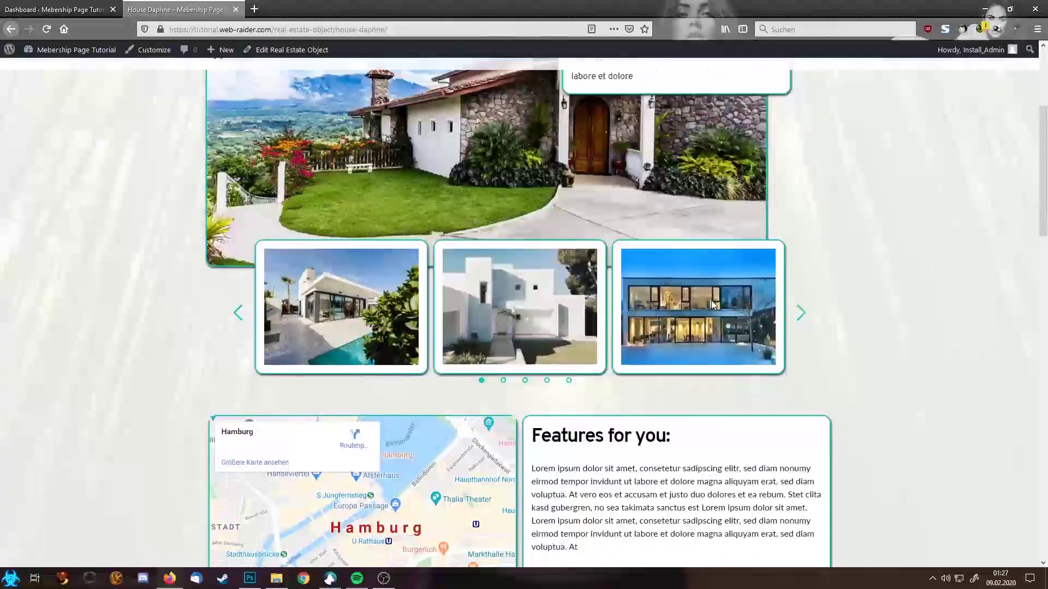
pyautogui.scroll(-10, 712, 304)
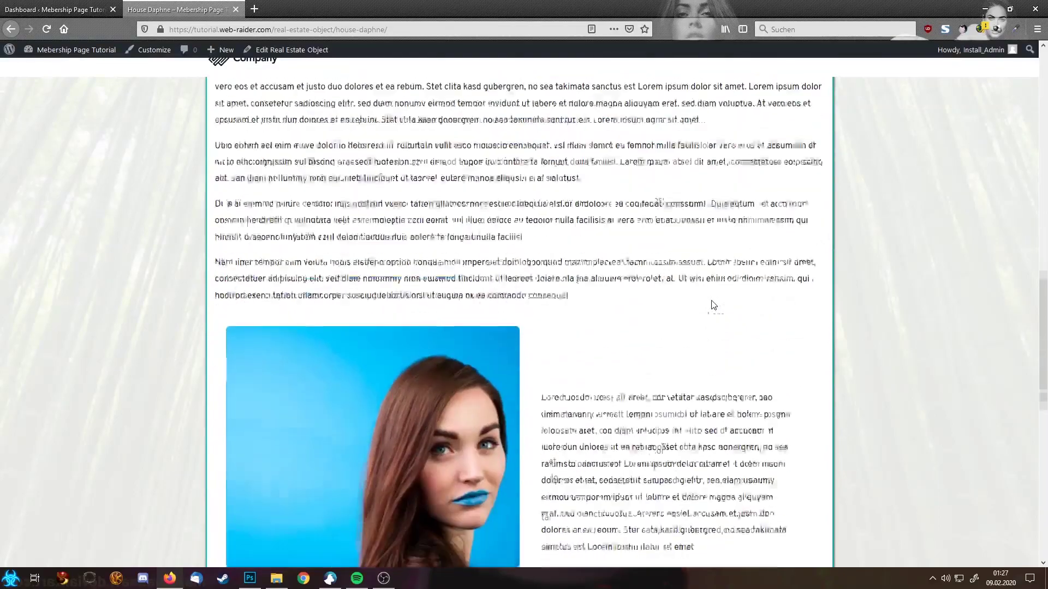
pyautogui.scroll(20, 712, 305)
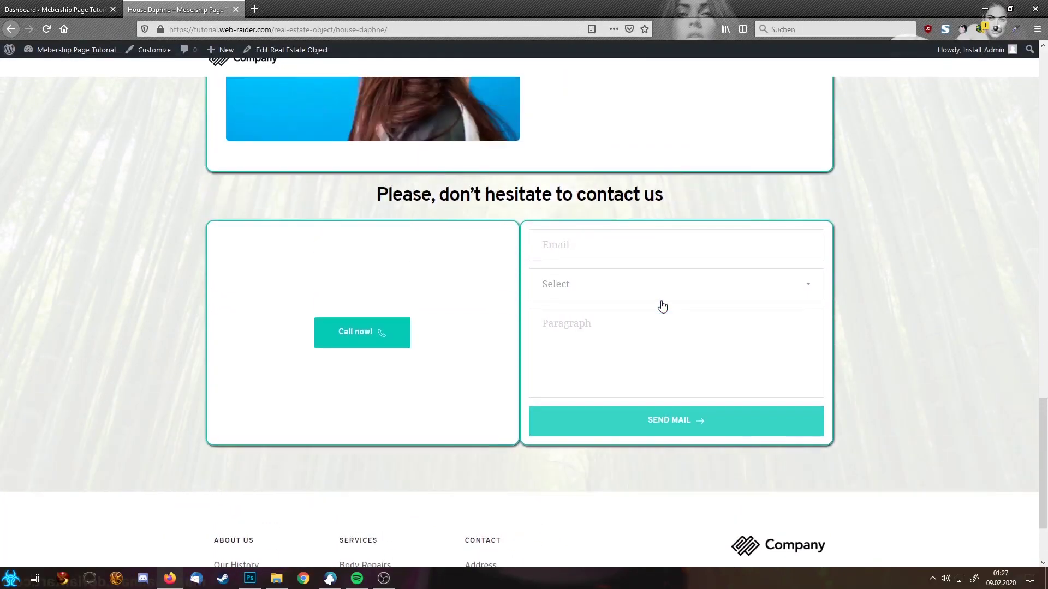
pyautogui.scroll(3, 662, 306)
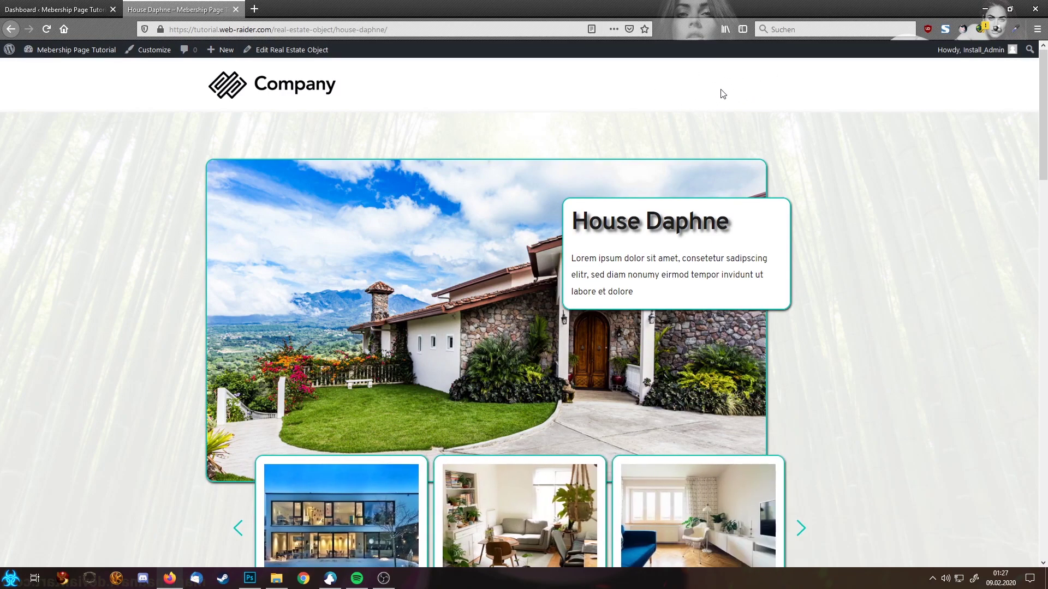
pyautogui.click(279, 91)
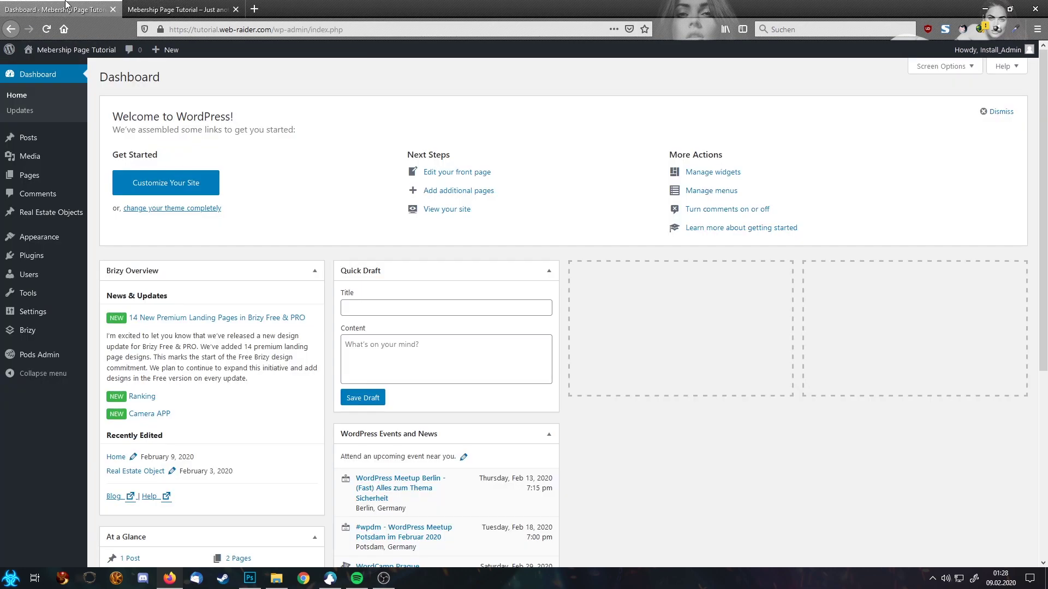
pyautogui.click(65, 9)
# Step: Search the plugin directory for 'Ajax Search Lite', then install and activate it
pyautogui.moveTo(33, 261)
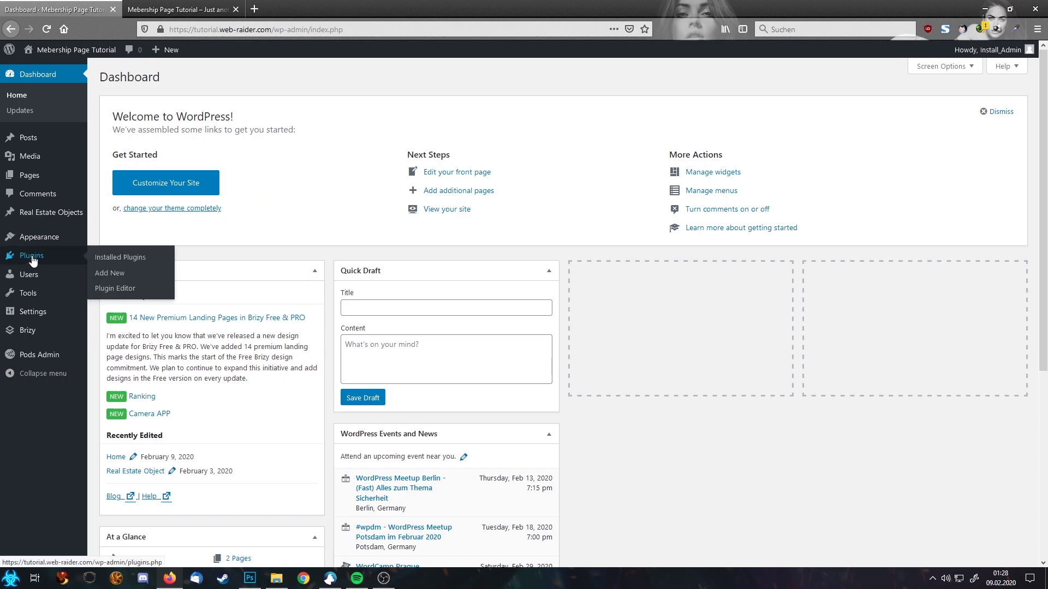
pyautogui.click(107, 277)
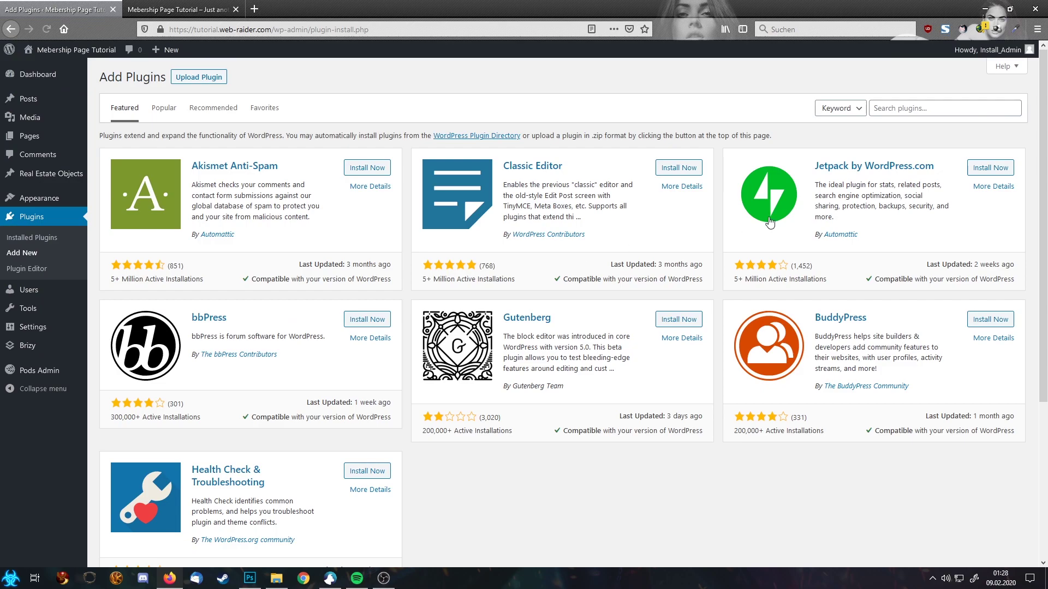
pyautogui.click(900, 109)
pyautogui.write('Ajax Search Lite')
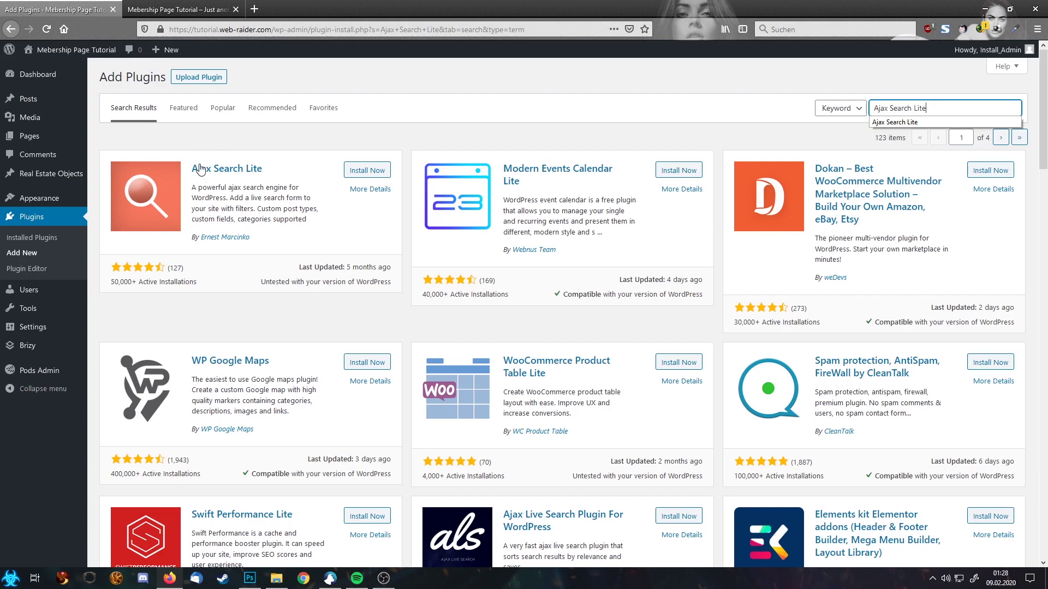
pyautogui.click(367, 171)
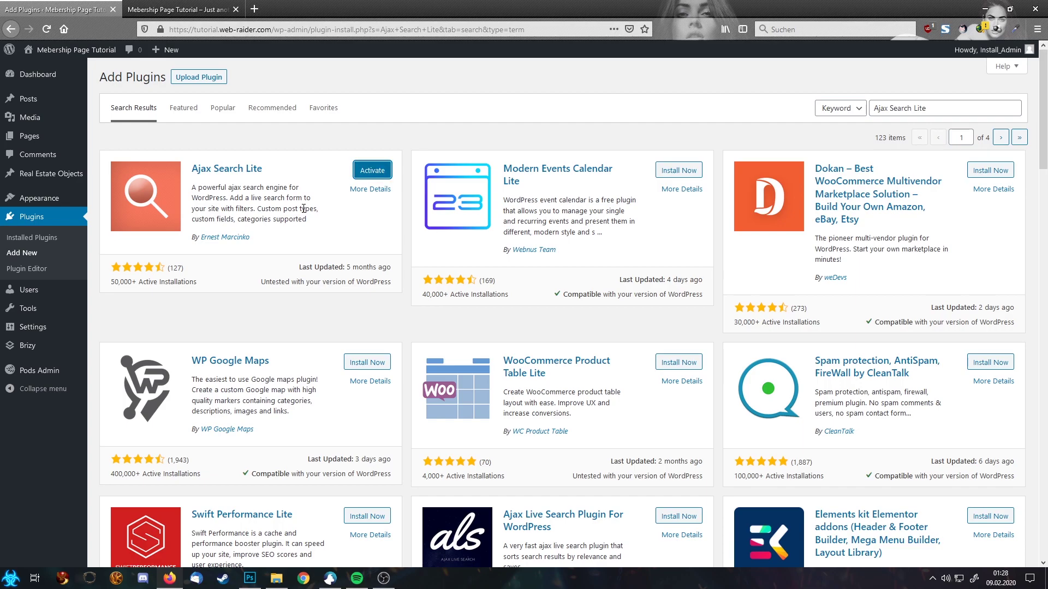
pyautogui.click(376, 178)
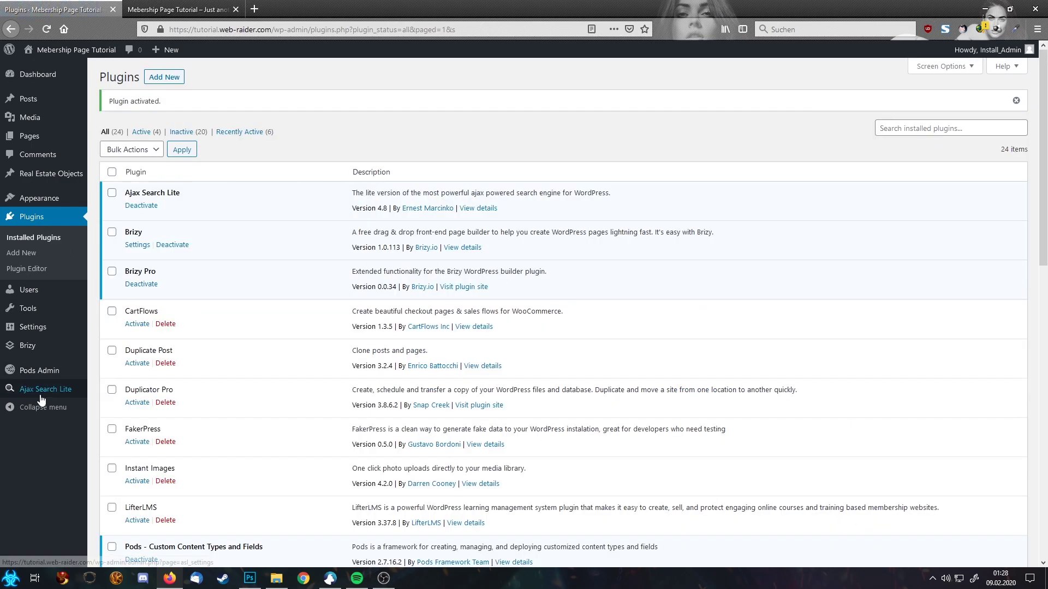
pyautogui.moveTo(22, 394)
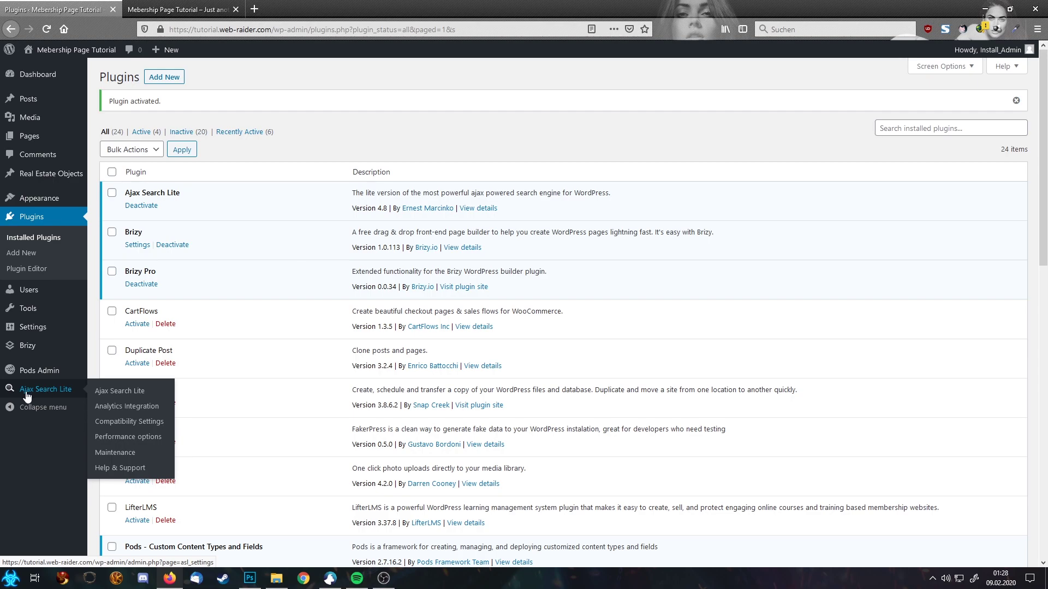
# Step: In Ajax Search Lite settings, drag Real Estate Objects below Posts and Pages in the searched post types
pyautogui.click(117, 392)
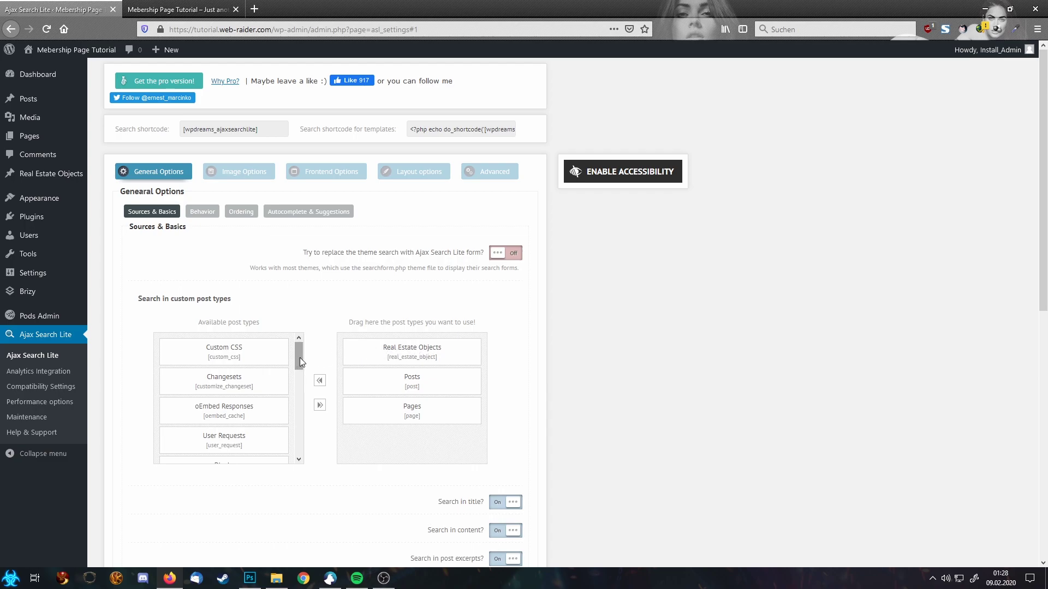
pyautogui.moveTo(300, 358); pyautogui.dragTo(299, 444)
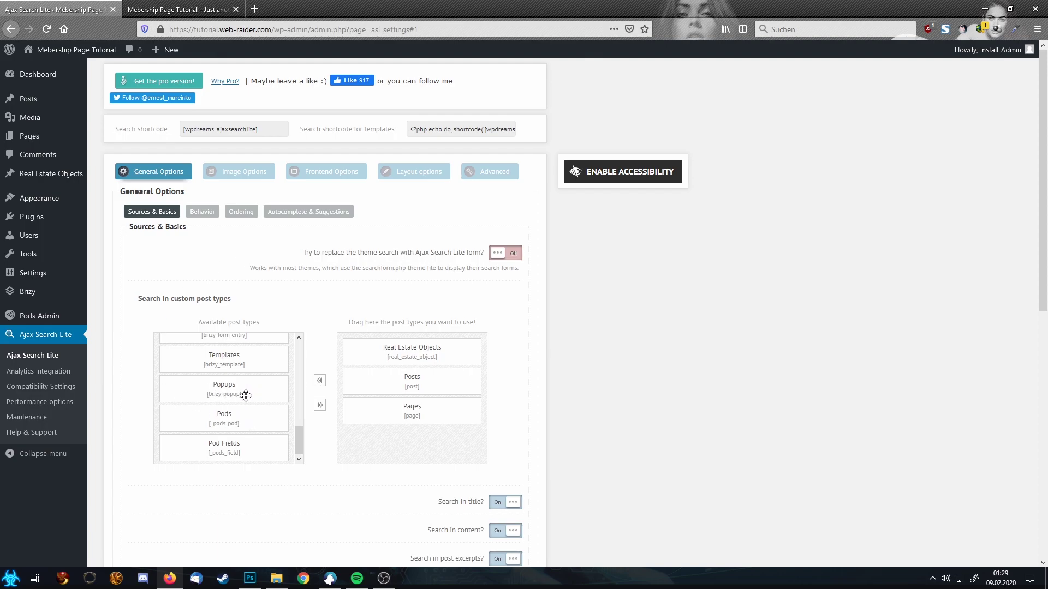
pyautogui.scroll(2, 254, 405)
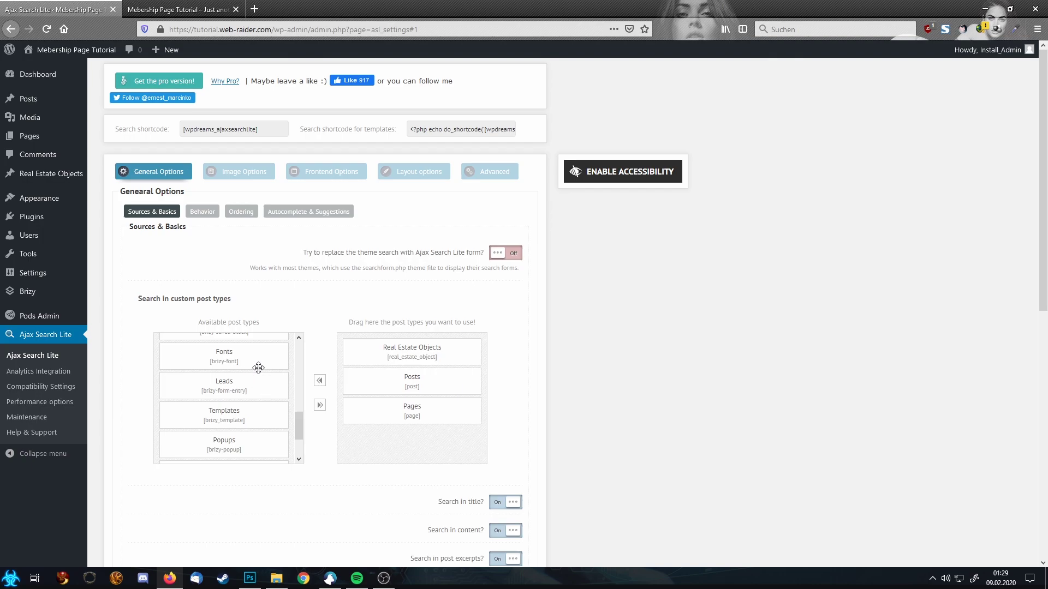
pyautogui.scroll(3, 259, 371)
pyautogui.scroll(4, 259, 372)
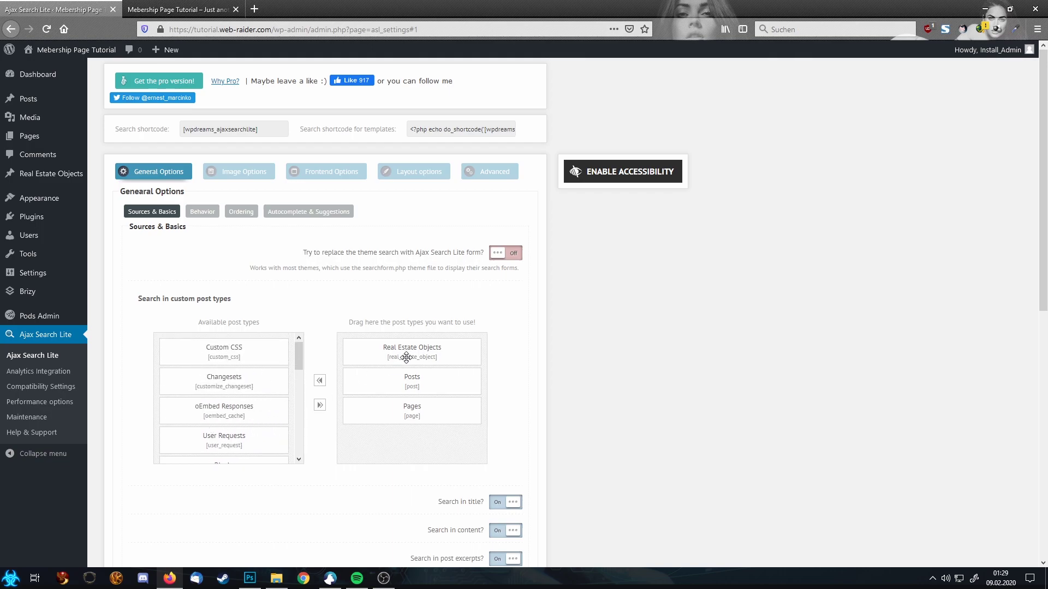
pyautogui.moveTo(406, 356); pyautogui.dragTo(404, 423)
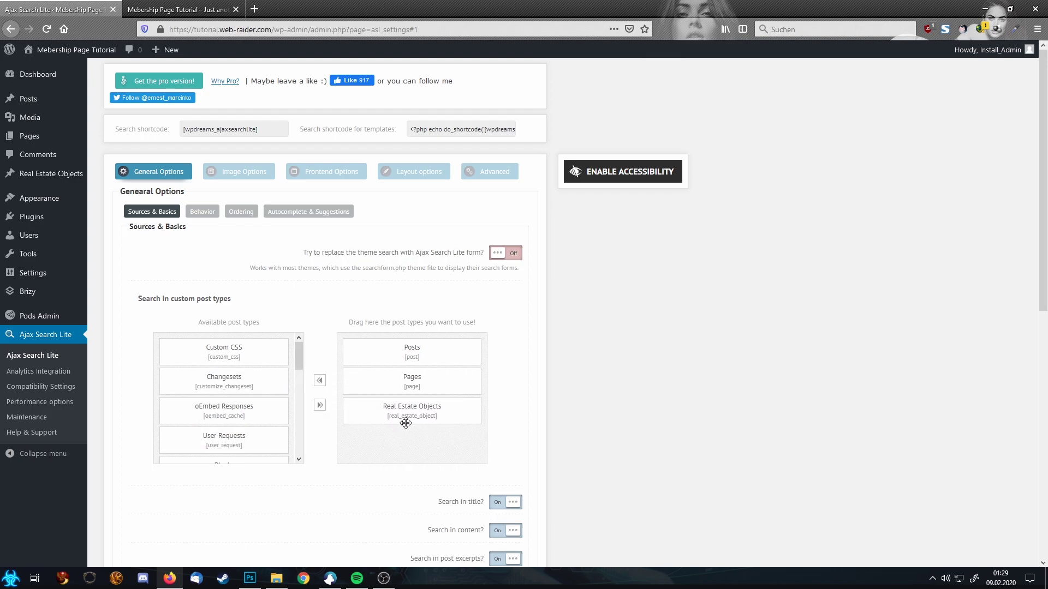
# Step: Review the search behaviour and Autocomplete & Suggestions options, then bring up the Layout options
pyautogui.click(202, 214)
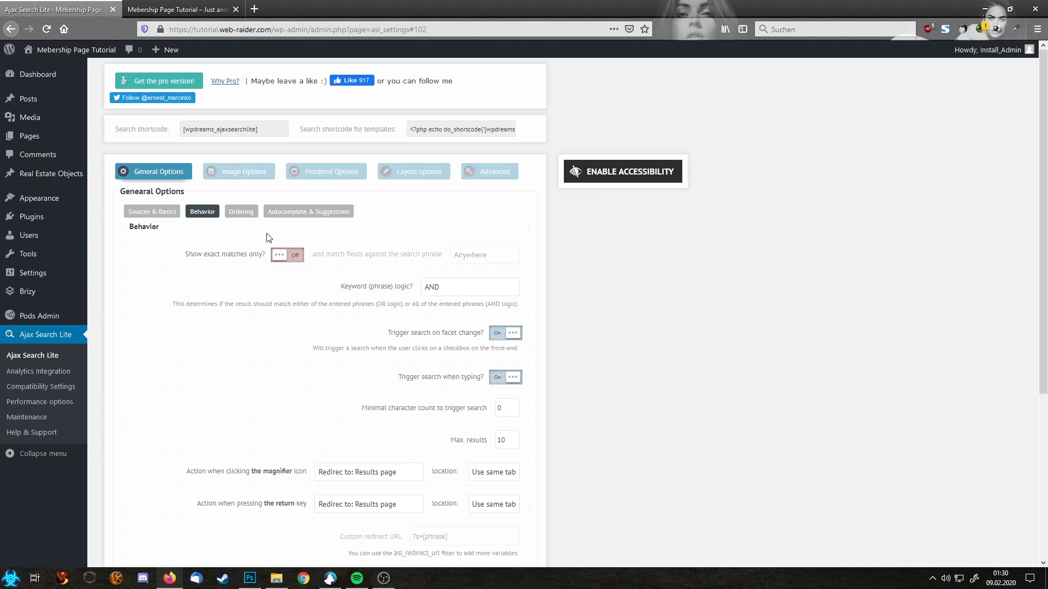
pyautogui.click(295, 216)
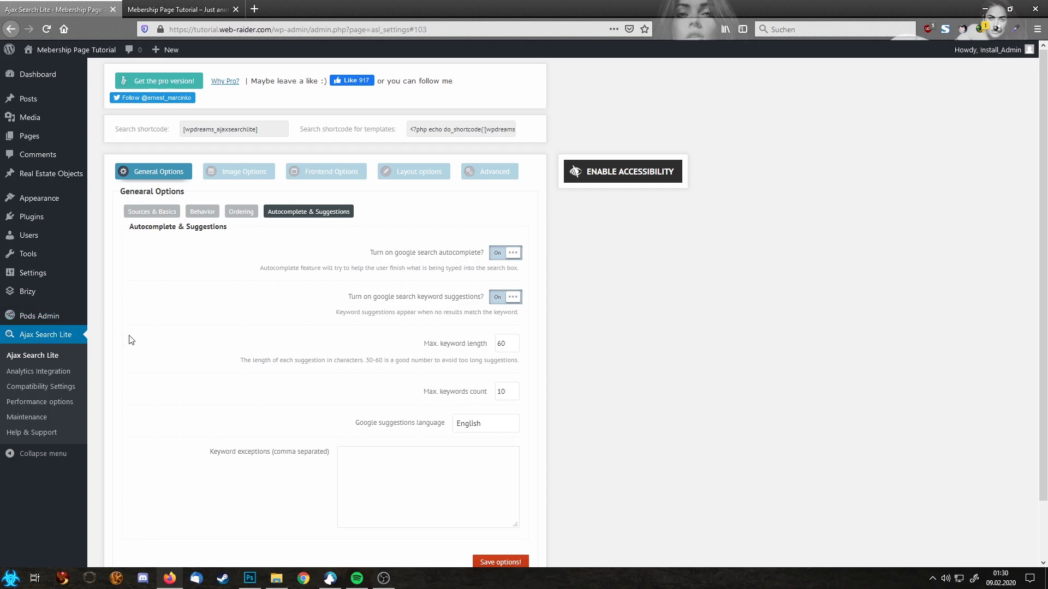
pyautogui.click(416, 173)
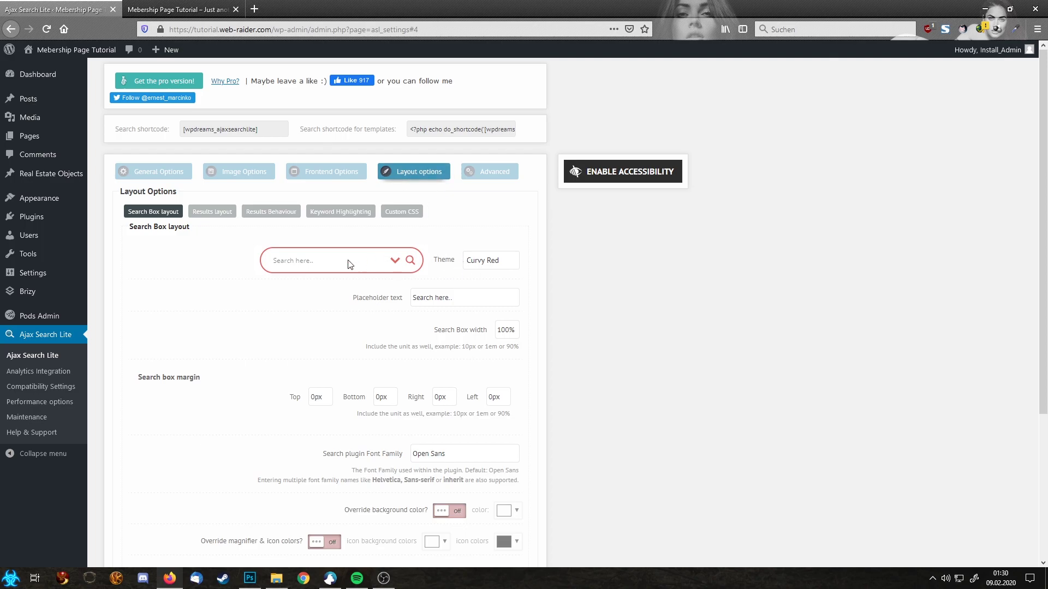
# Step: Switch the search box theme to Simple Red and save the options
pyautogui.click(487, 267)
pyautogui.click(477, 276)
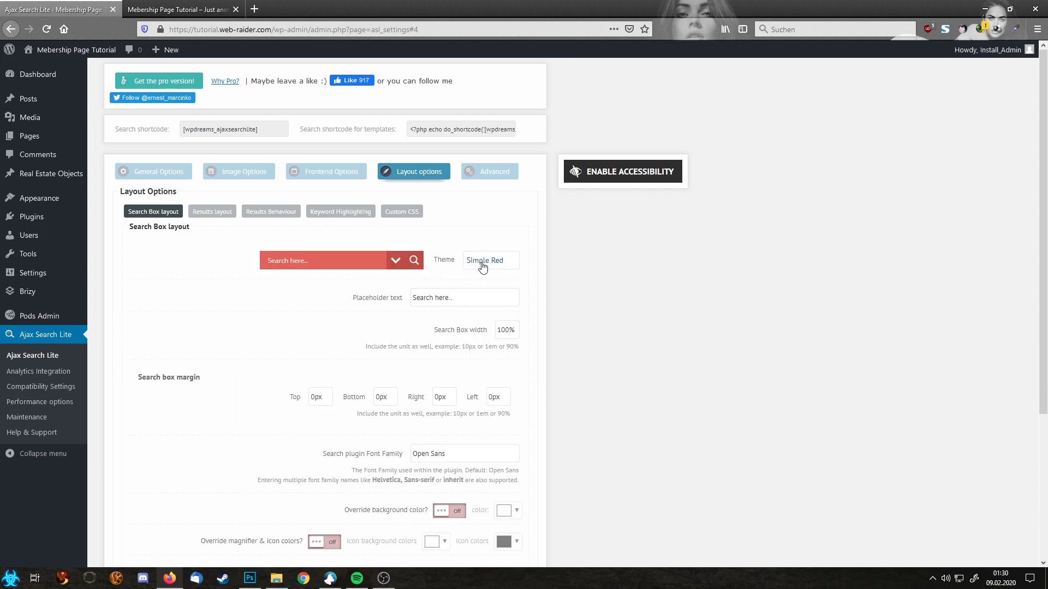
pyautogui.scroll(-3, 484, 267)
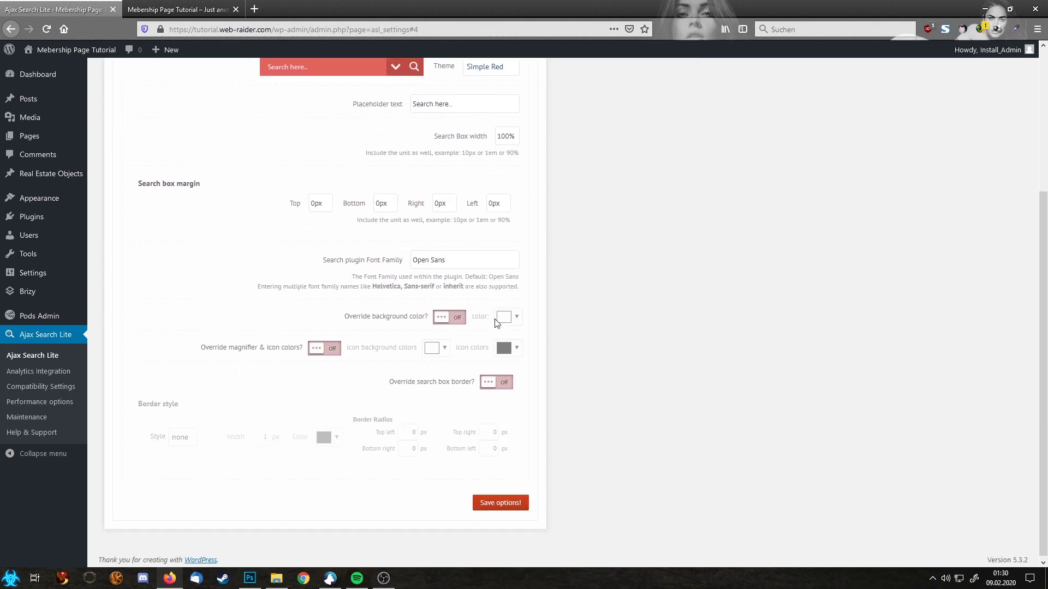
pyautogui.click(499, 499)
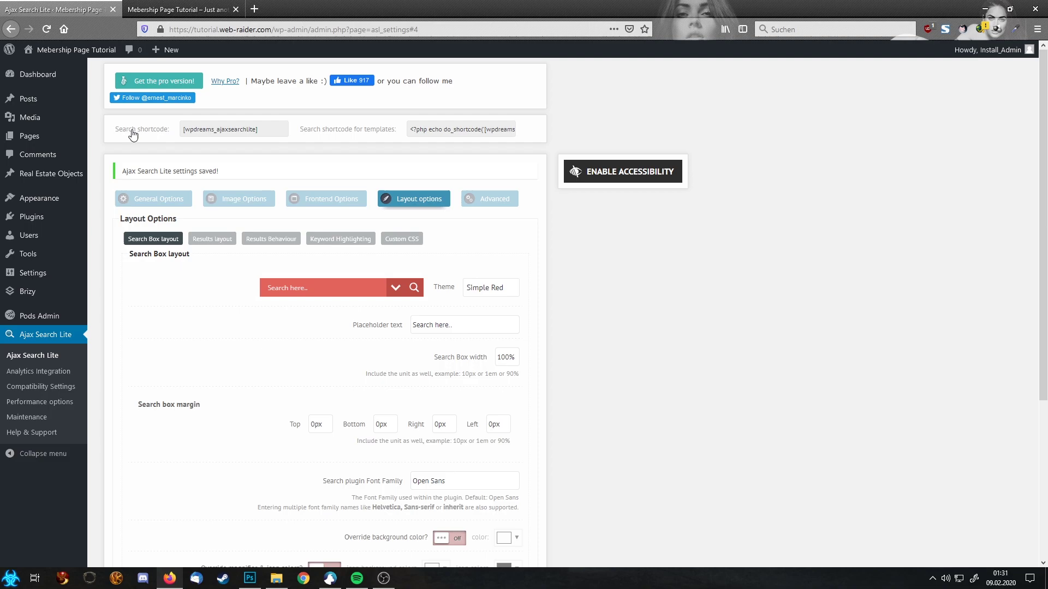
# Step: Select the [wpdreams_ajaxsearchlite] text in the Search shortcode field for copying
pyautogui.moveTo(114, 132); pyautogui.dragTo(179, 133)
pyautogui.click(265, 131)
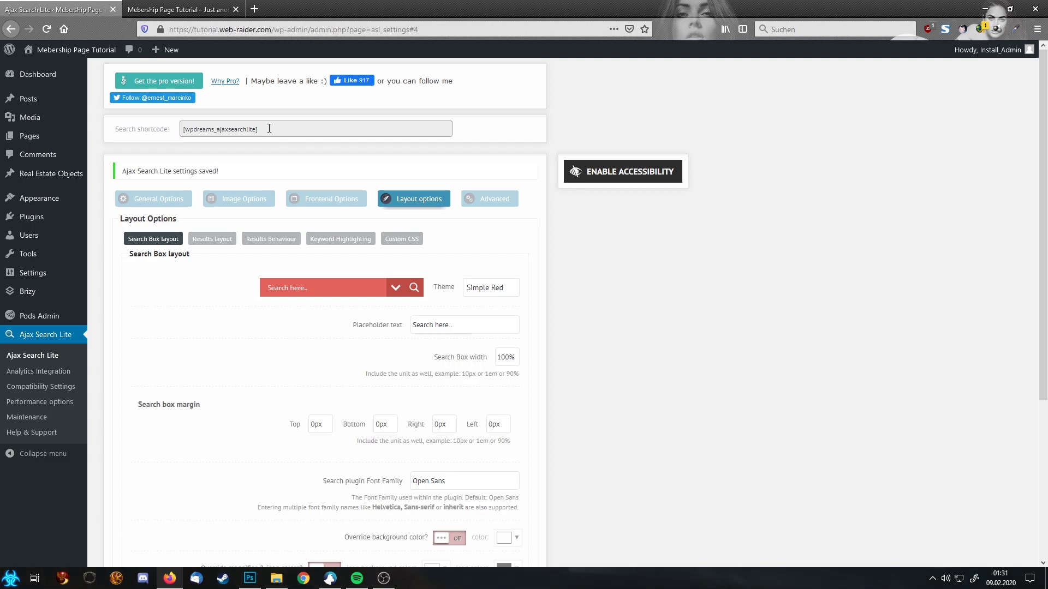
pyautogui.moveTo(263, 129); pyautogui.dragTo(160, 125)
pyautogui.hotkey('ctrl', 'c')
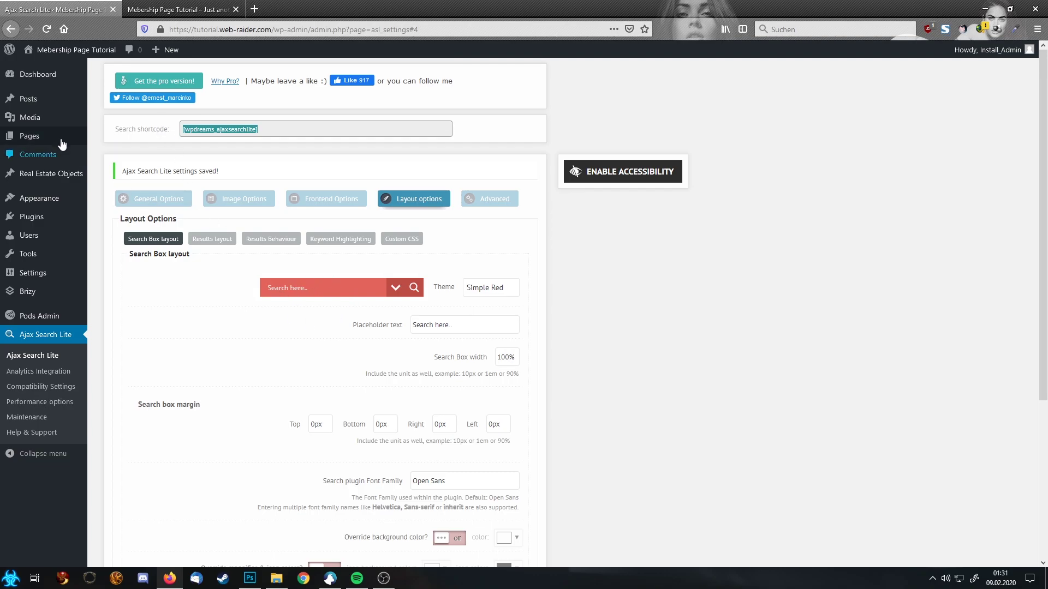
# Step: Open the Home page in Brizy and check the header section's sticky and global settings
pyautogui.click(109, 138)
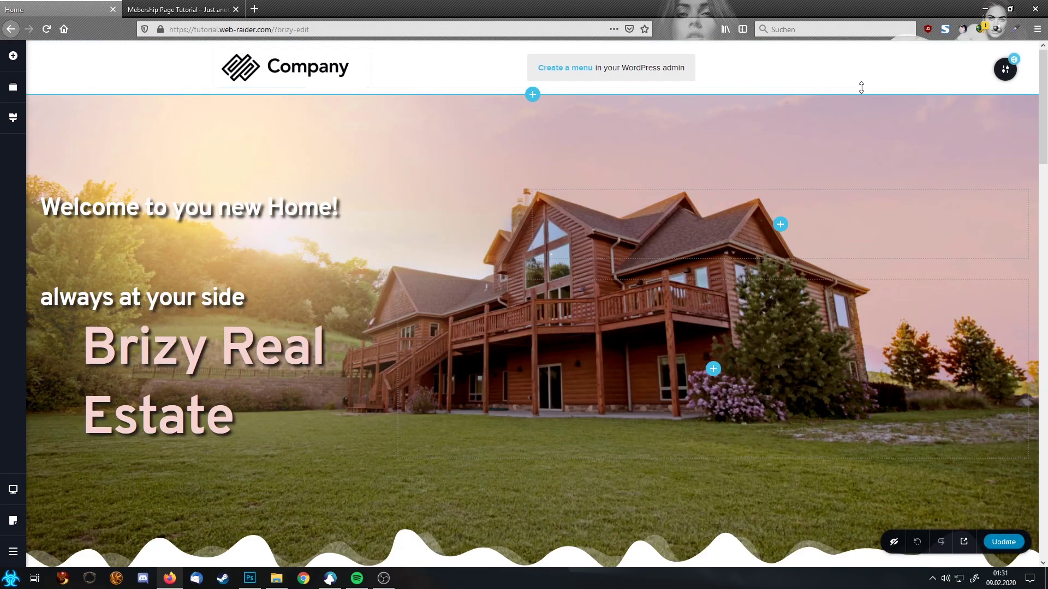
pyautogui.click(1004, 72)
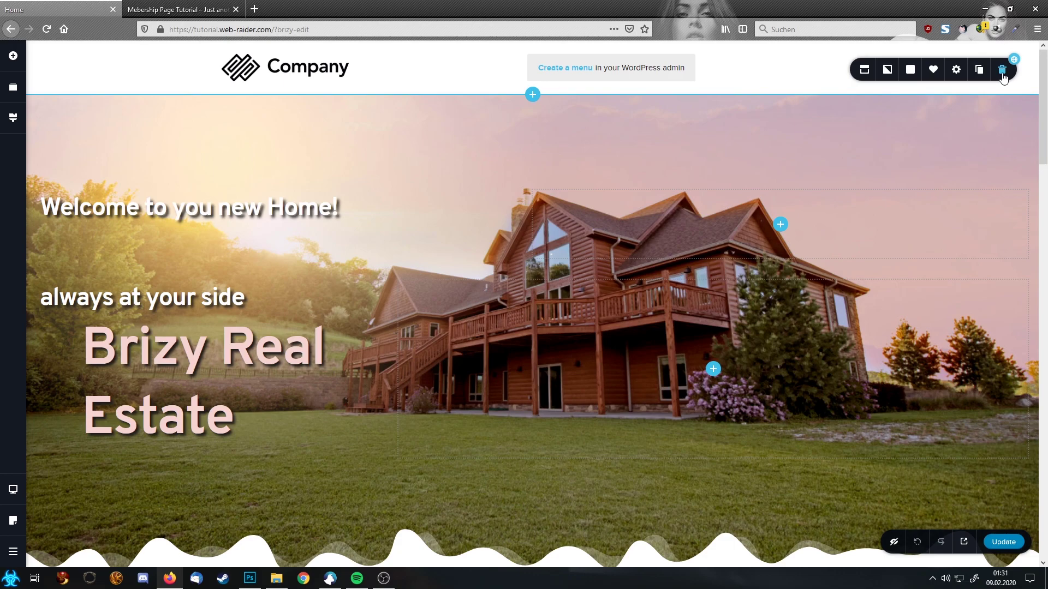
pyautogui.click(866, 69)
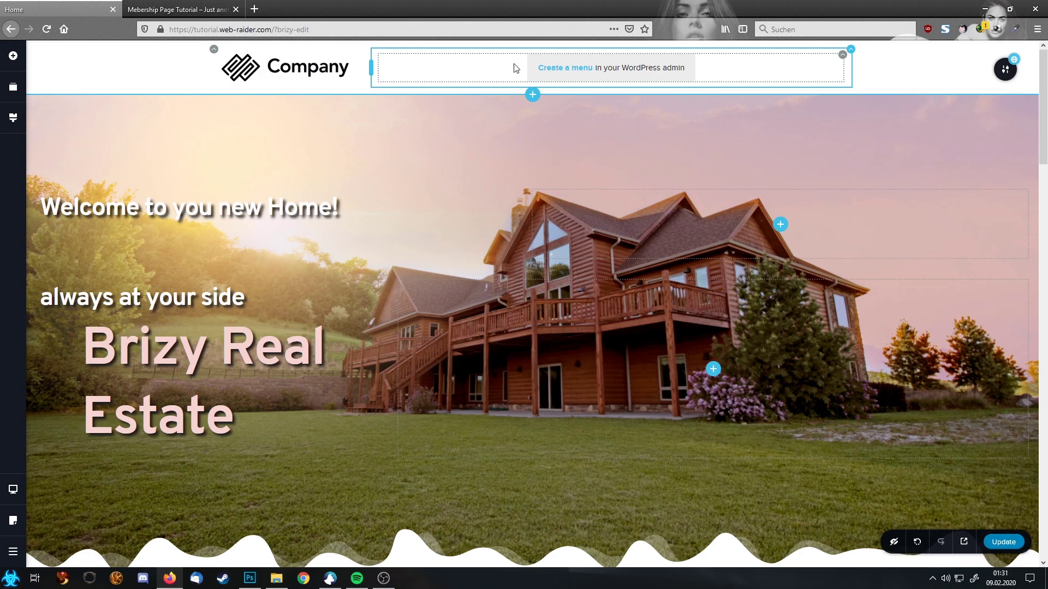
# Step: Duplicate the header menu element and delete the copy, leaving an empty column
pyautogui.click(852, 52)
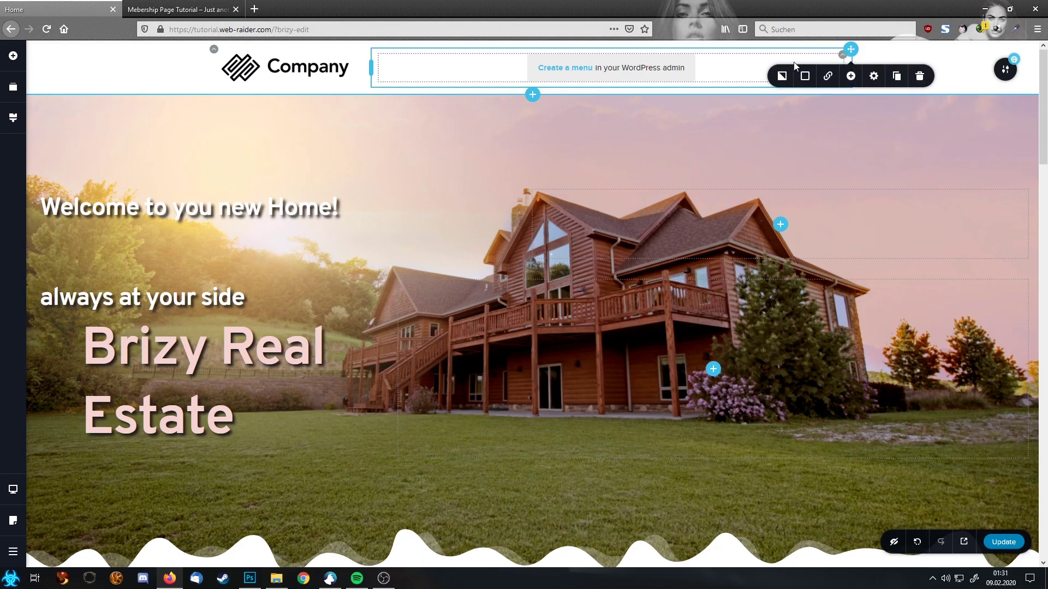
pyautogui.click(896, 76)
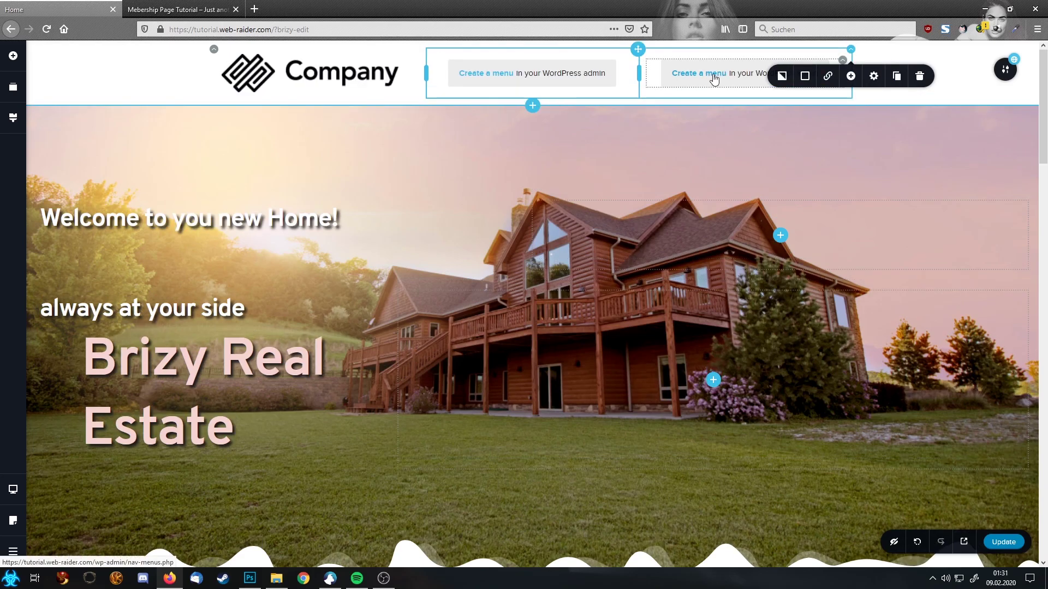
pyautogui.click(841, 67)
pyautogui.click(881, 87)
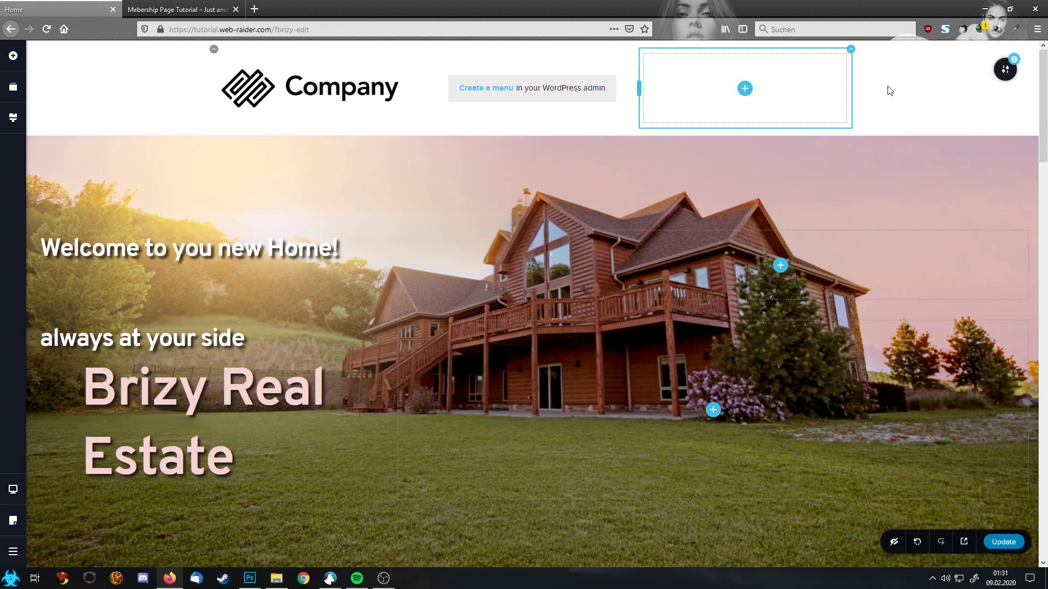
# Step: Drag a Shortcode element into the empty header column and paste [wpdreams_ajaxsearchlite] into it
pyautogui.click(14, 56)
pyautogui.scroll(-3, 97, 396)
pyautogui.scroll(-3, 97, 397)
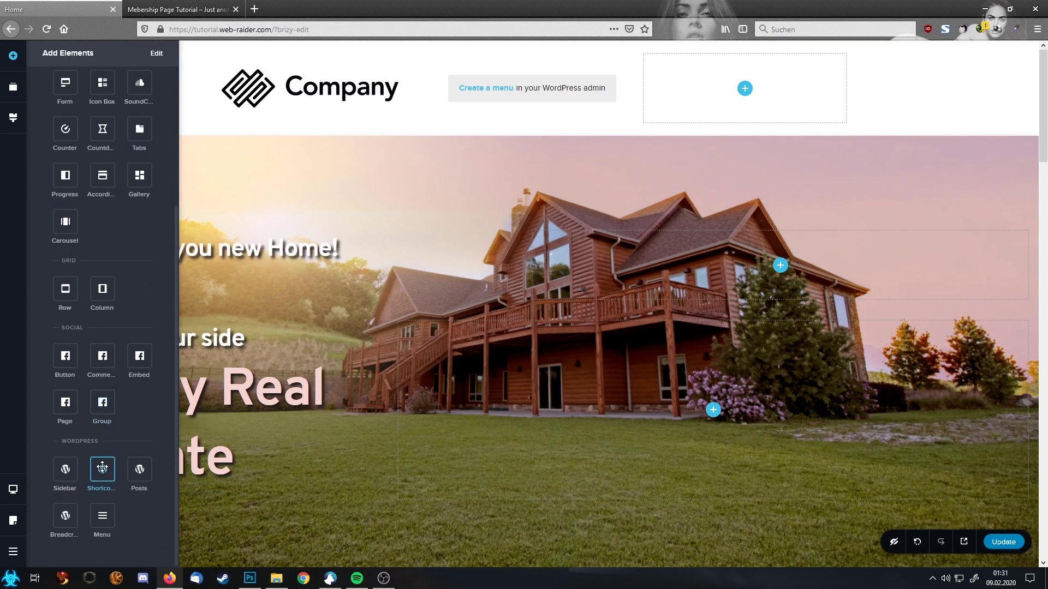
pyautogui.moveTo(102, 469); pyautogui.dragTo(745, 90)
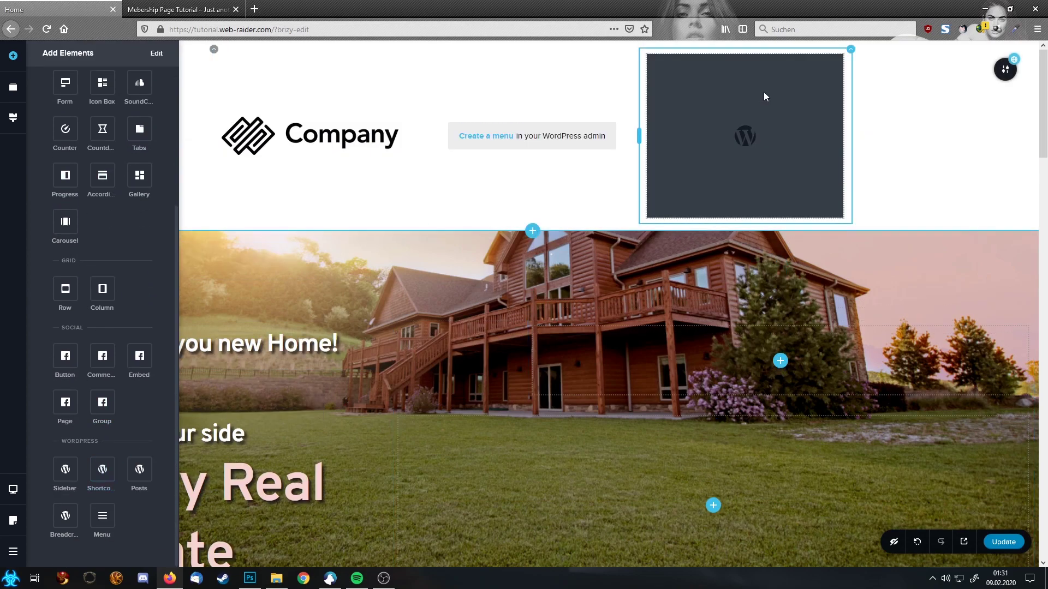
pyautogui.click(698, 238)
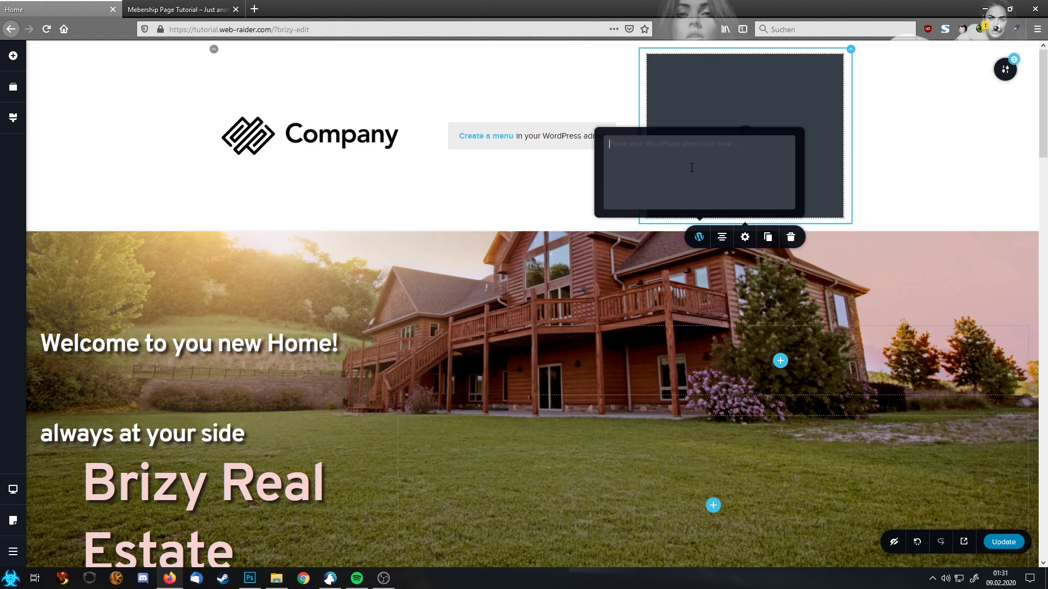
pyautogui.hotkey('ctrl', 'v')
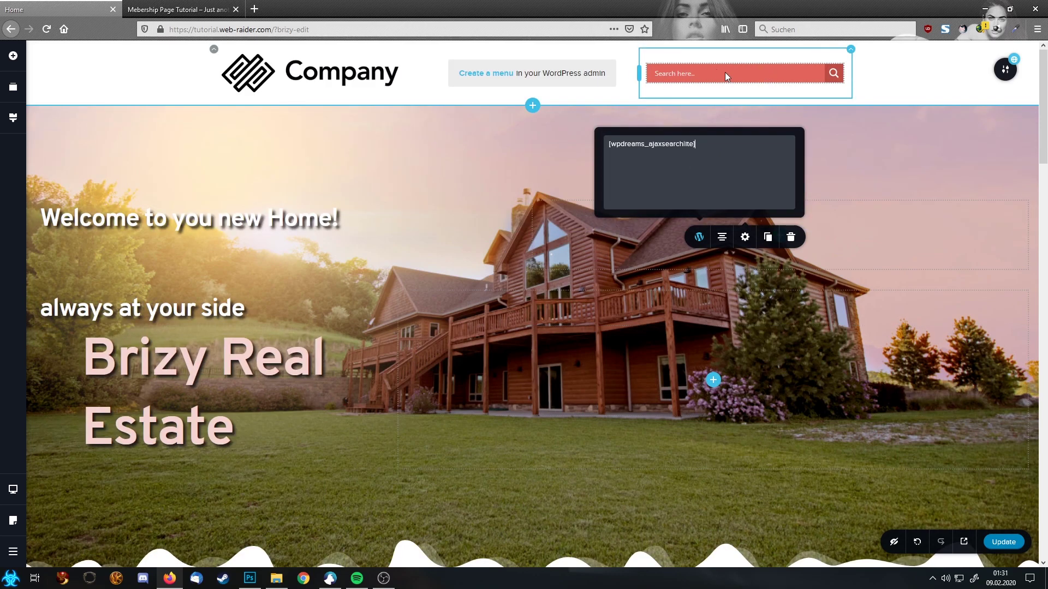
pyautogui.click(891, 75)
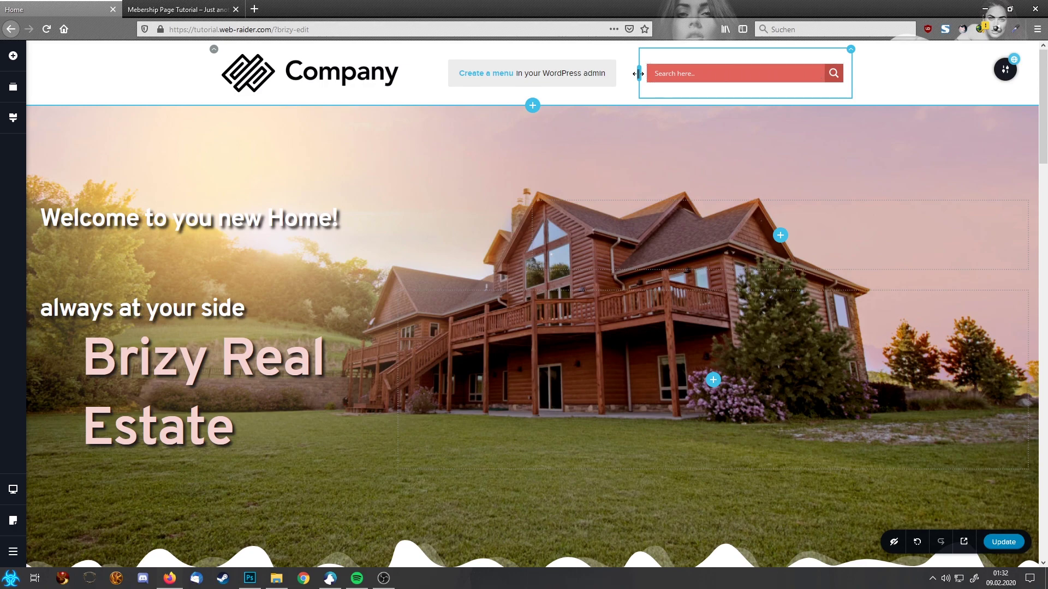
# Step: Narrow the search column from its left edge and the logo column from its right edge
pyautogui.moveTo(638, 73); pyautogui.dragTo(722, 73)
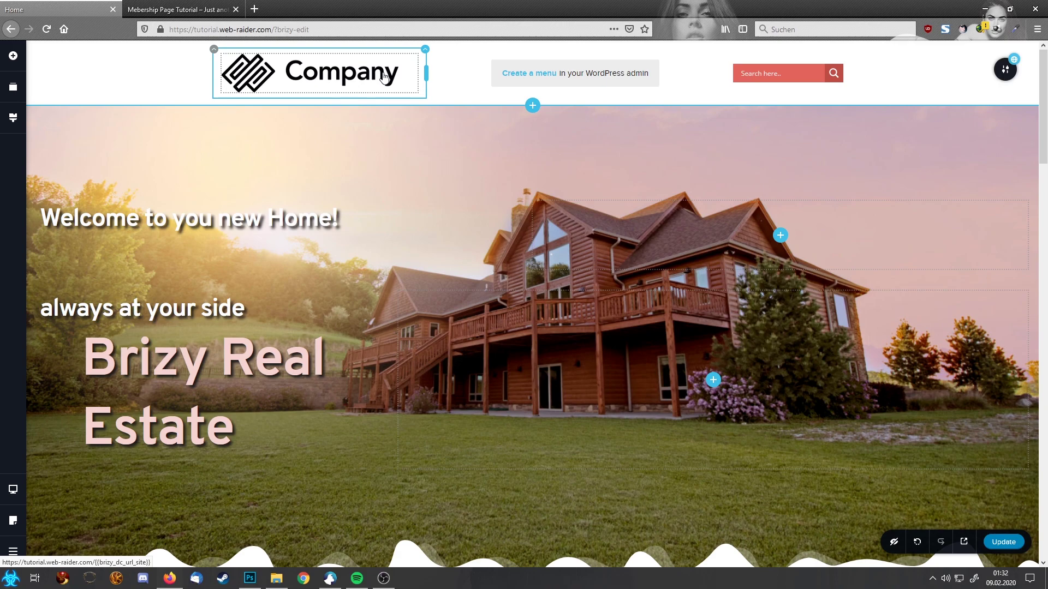
pyautogui.moveTo(426, 73); pyautogui.dragTo(379, 76)
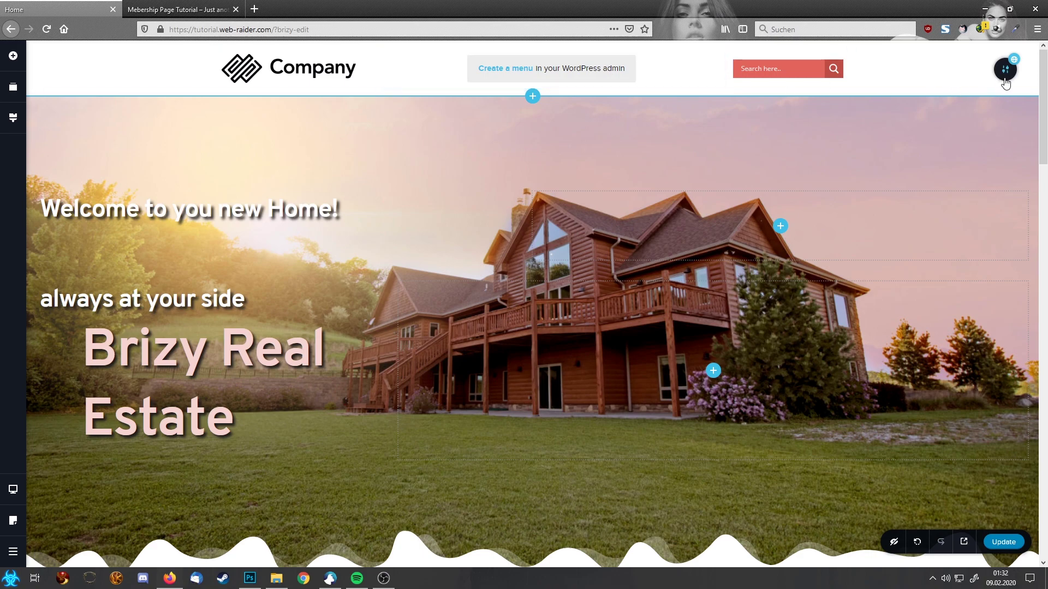
# Step: Set the header section width to Boxed, update the page, and bring up the live-site tab
pyautogui.moveTo(1003, 85)
pyautogui.click(956, 69)
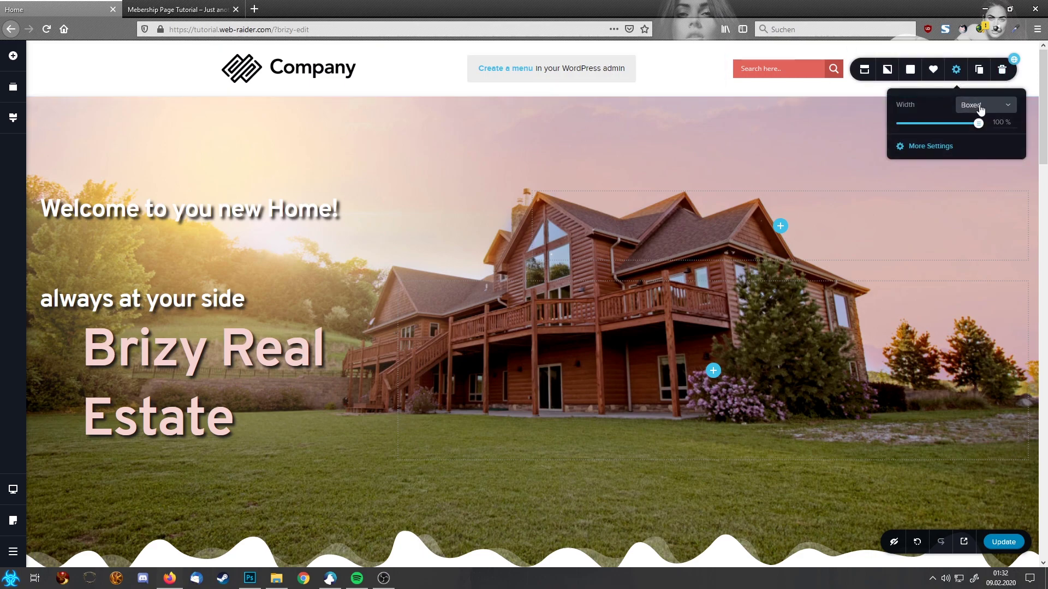
pyautogui.click(963, 108)
pyautogui.click(973, 139)
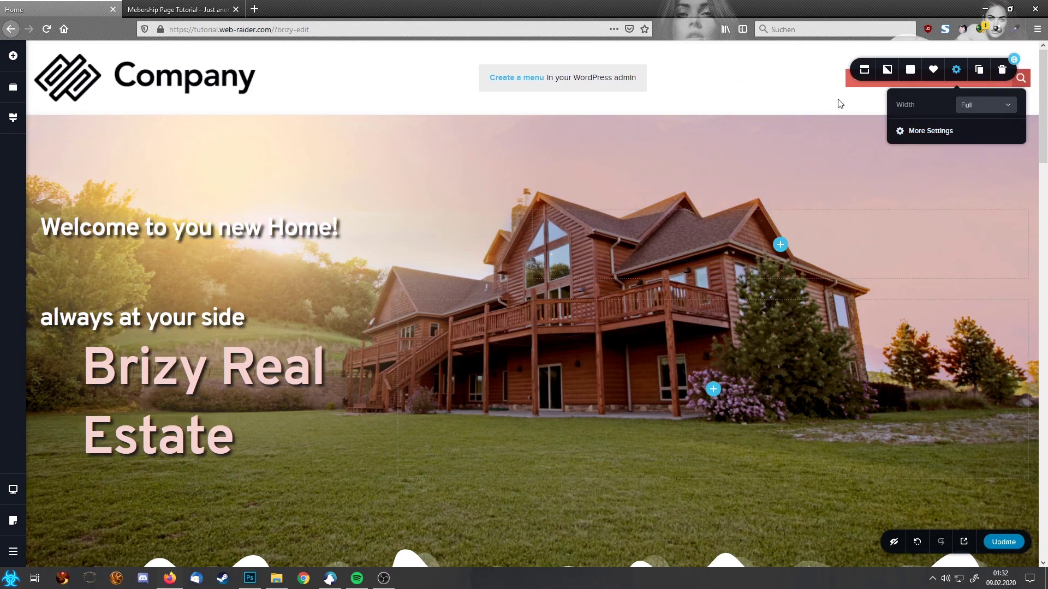
pyautogui.click(965, 112)
pyautogui.click(968, 122)
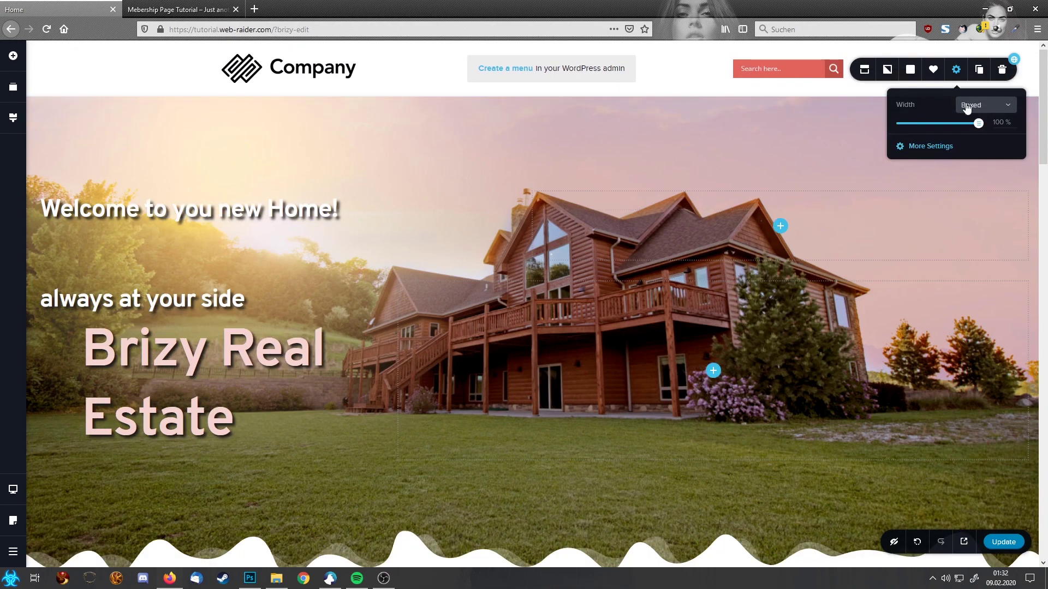
pyautogui.click(1003, 542)
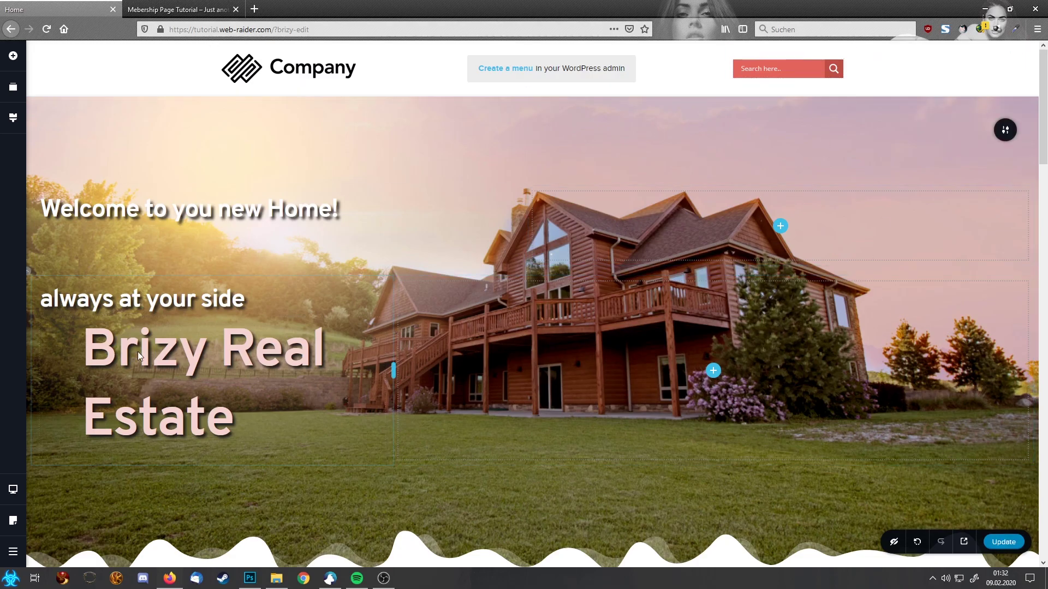
pyautogui.click(177, 9)
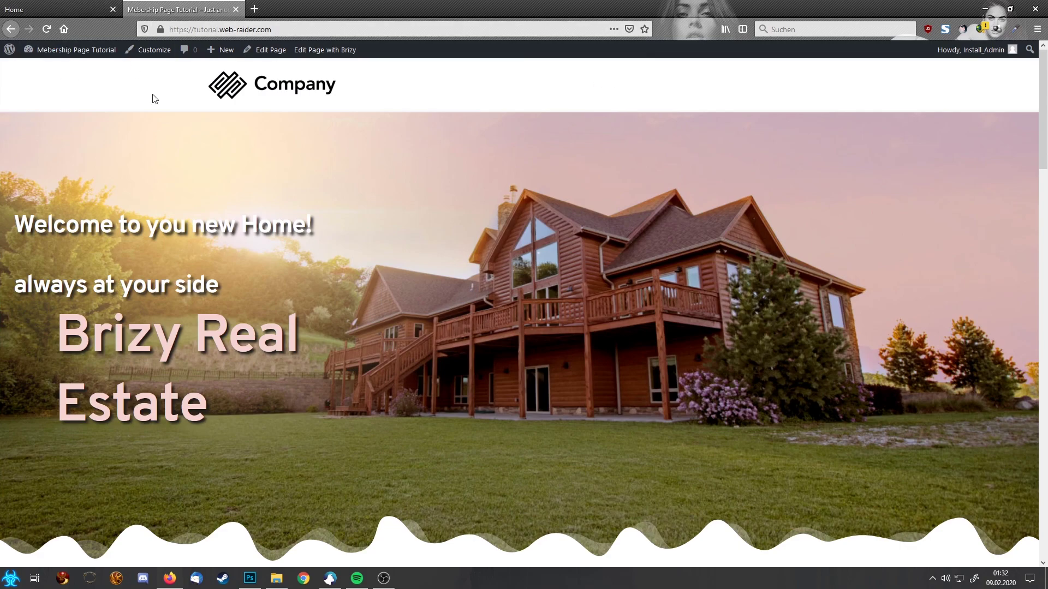
# Step: Reload the homepage, type 'd' into the header search, and open the House Daphne result
pyautogui.click(281, 85)
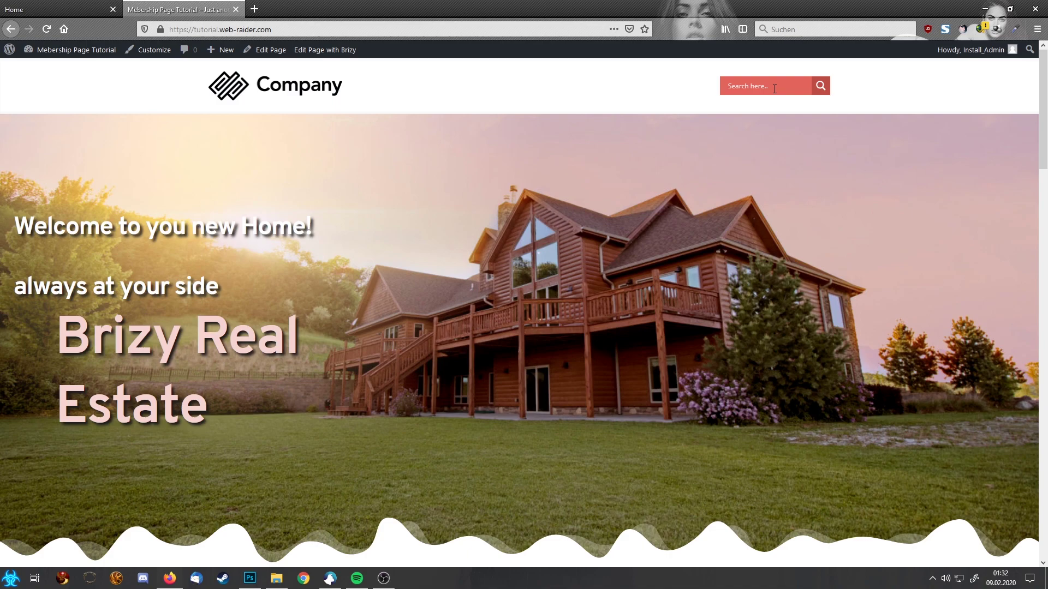
pyautogui.click(772, 91)
pyautogui.write('d')
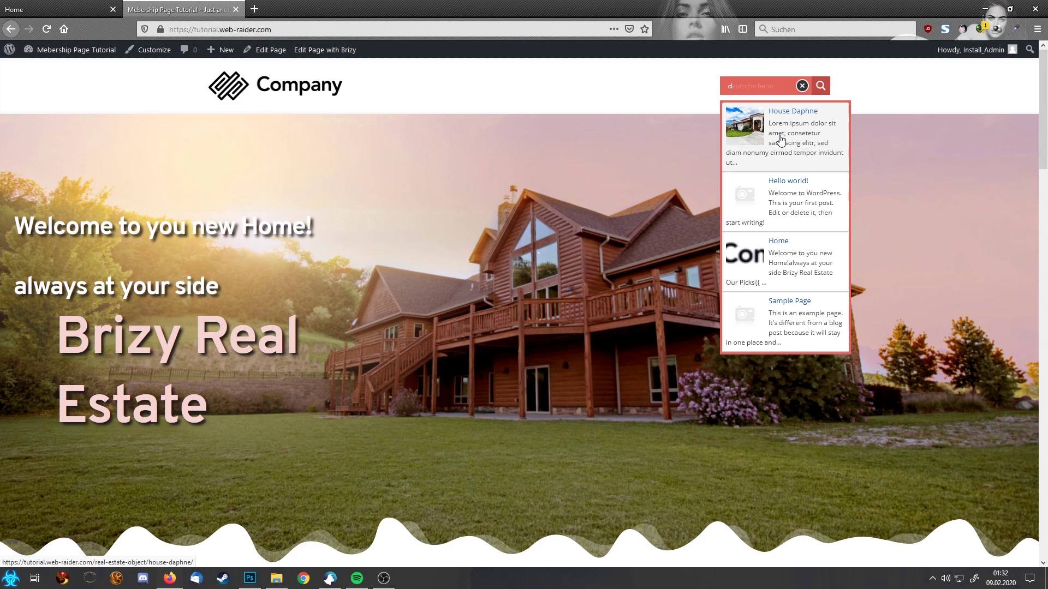
pyautogui.click(781, 141)
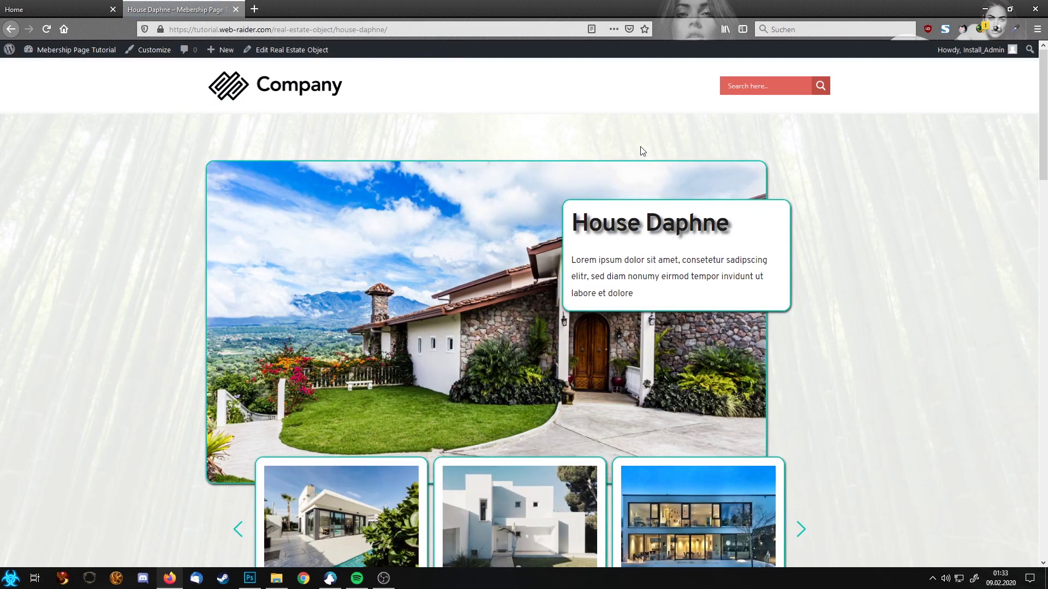
# Step: Scroll the live page, then return to the homepage via the Company logo
pyautogui.scroll(-8, 571, 377)
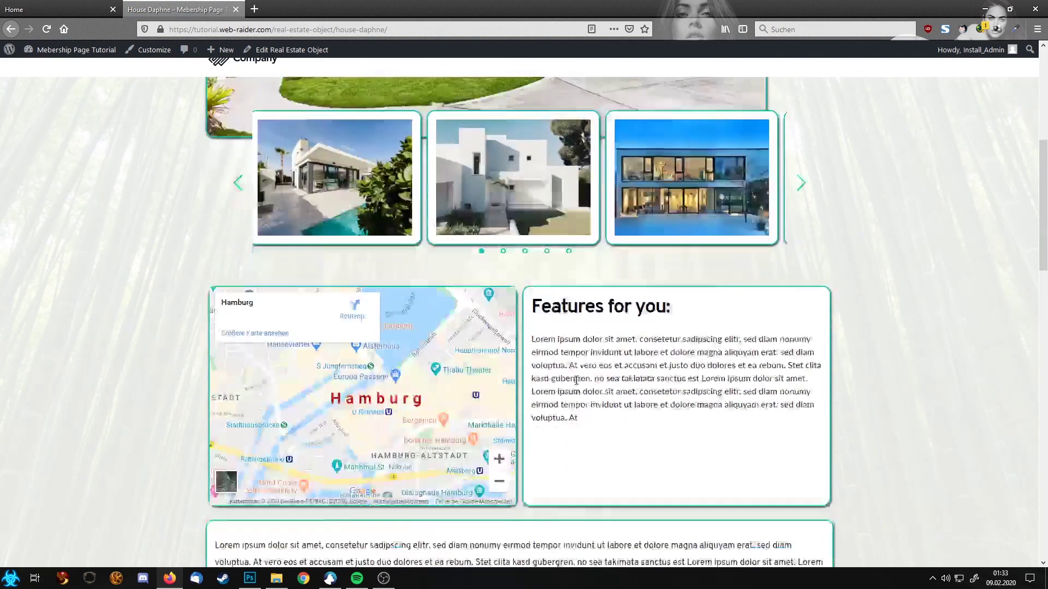
pyautogui.scroll(7, 577, 385)
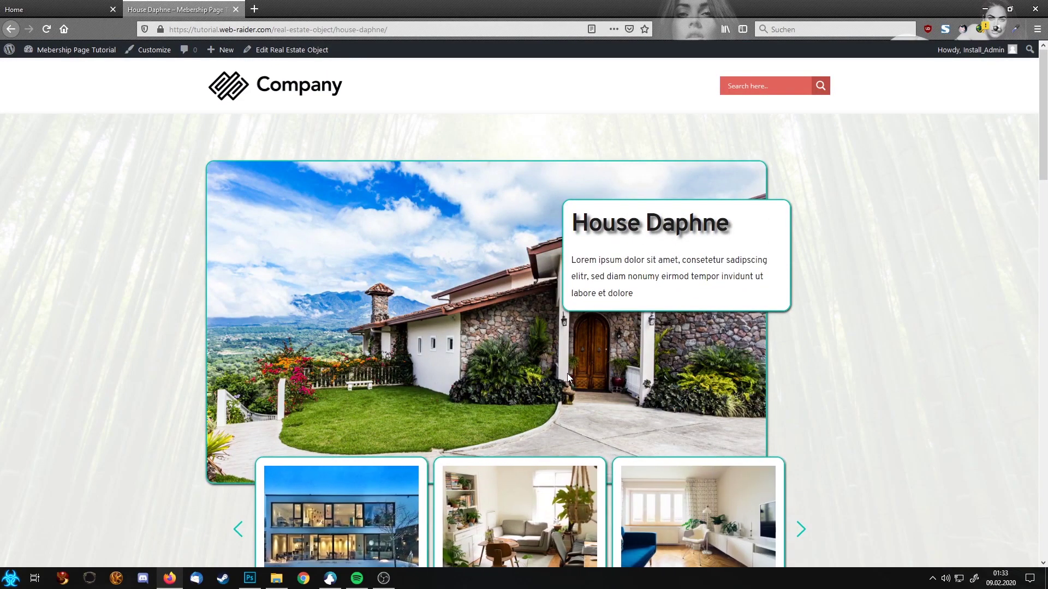
pyautogui.scroll(-10, 568, 377)
pyautogui.scroll(10, 568, 373)
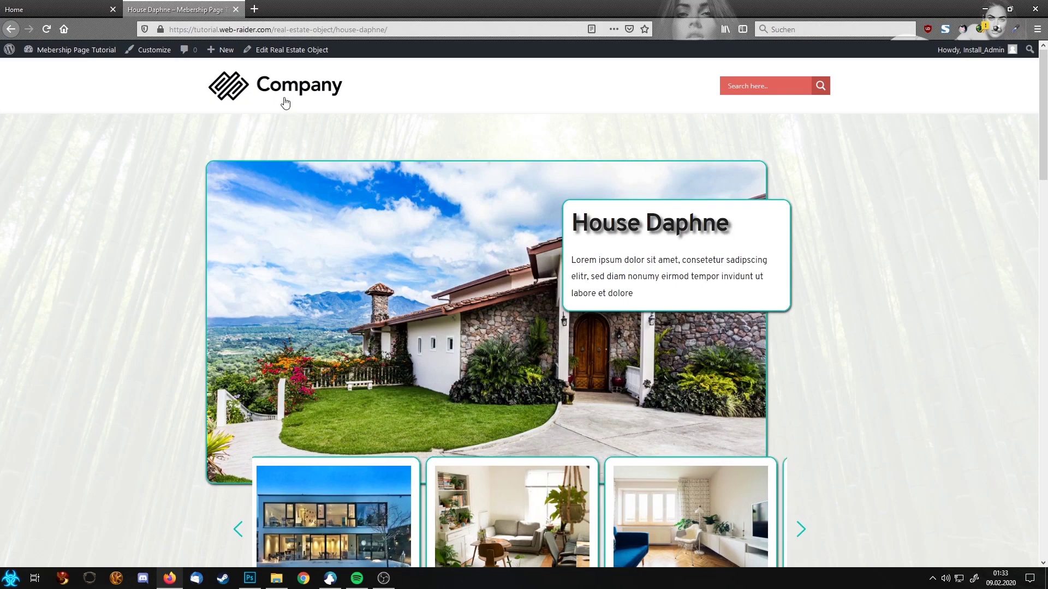
pyautogui.click(285, 103)
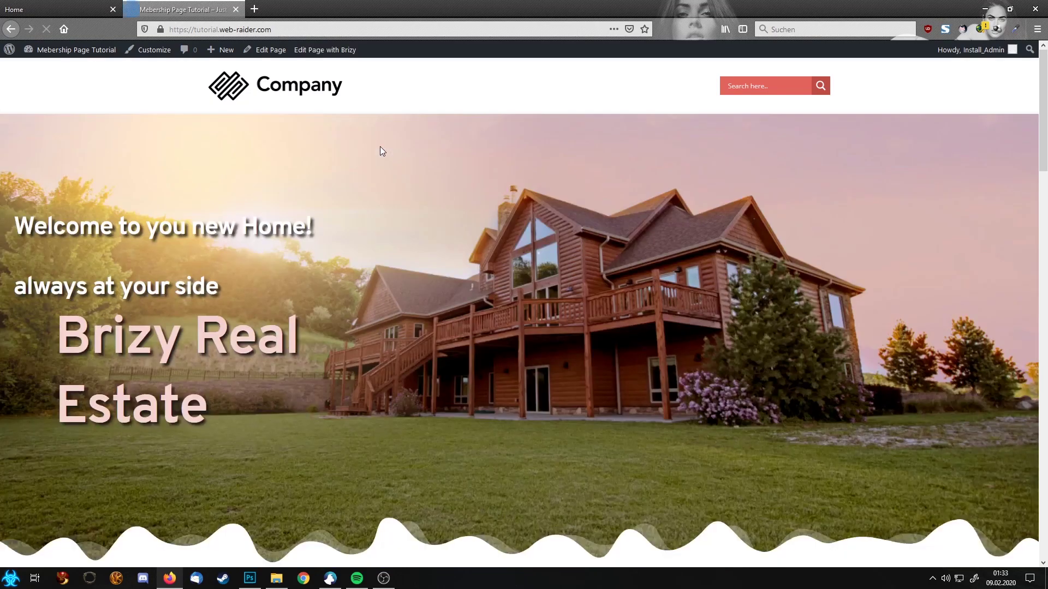
# Step: Leave the Brizy editor for the WordPress dashboard and open the Ajax Search Lite settings
pyautogui.click(7, 10)
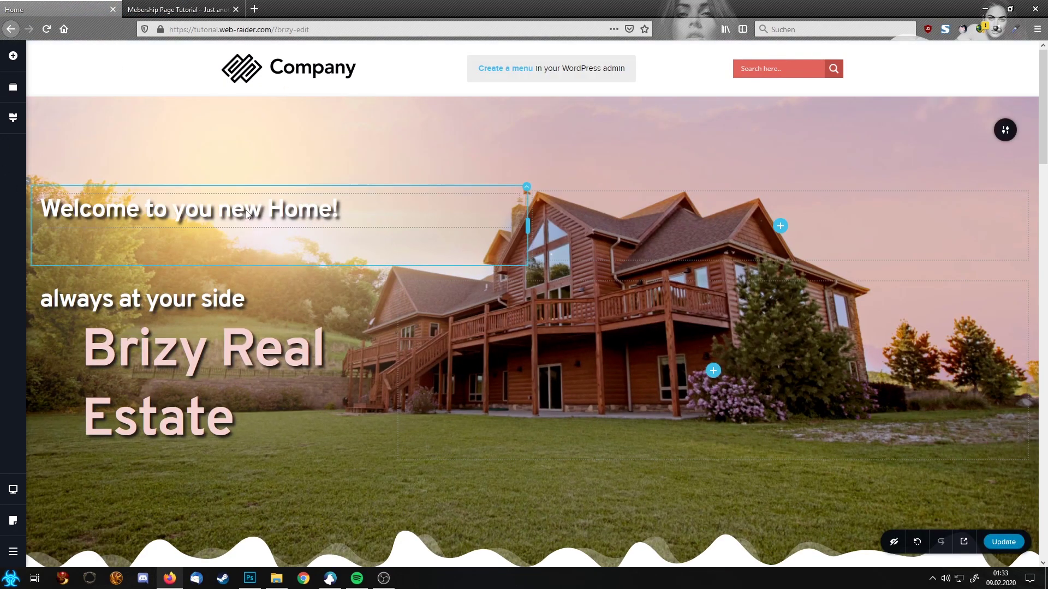
pyautogui.click(14, 556)
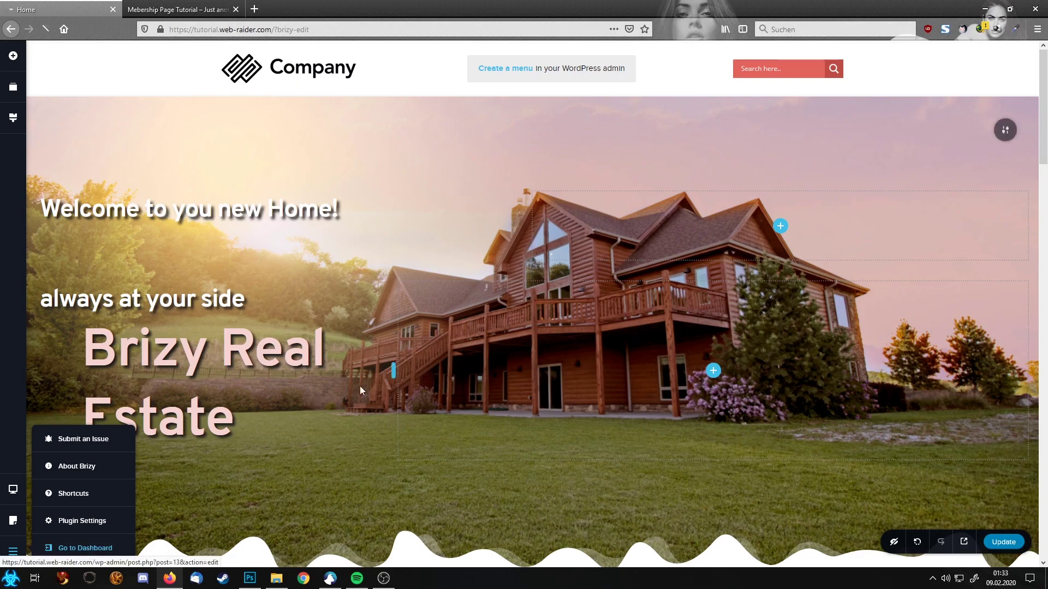
pyautogui.click(65, 548)
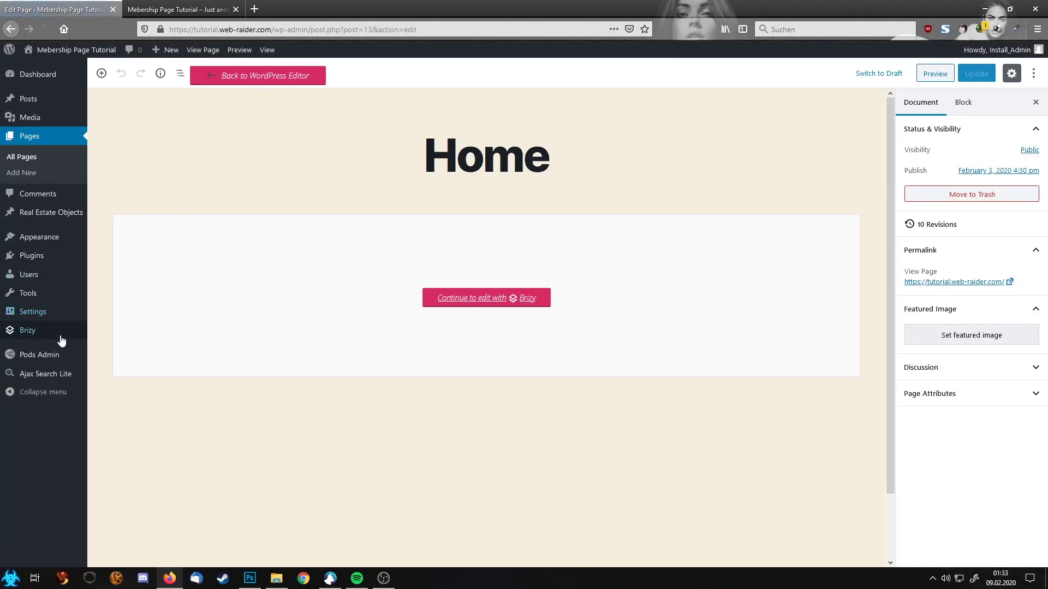
pyautogui.click(79, 379)
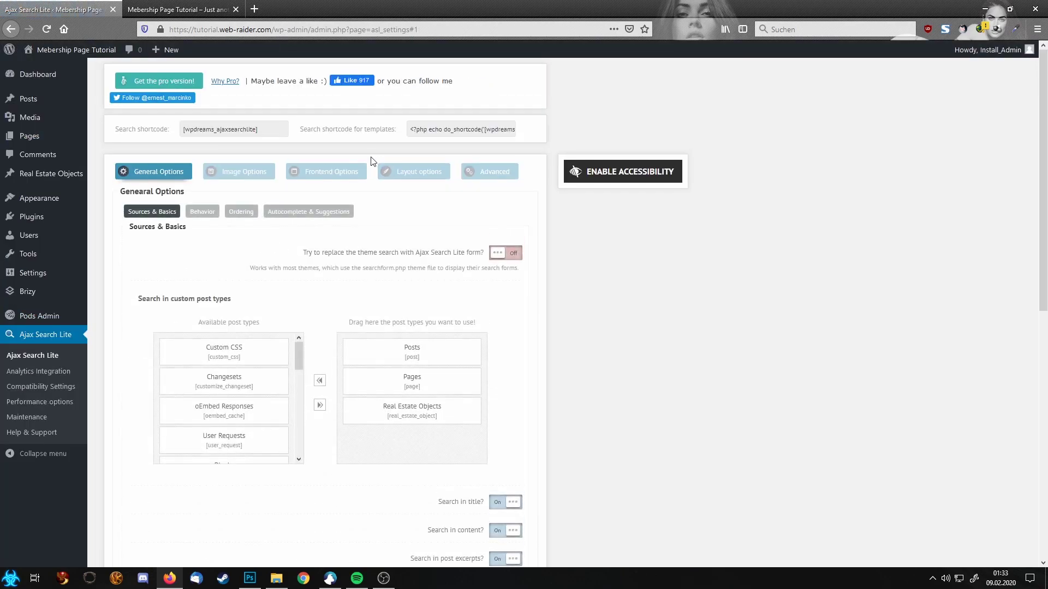
# Step: In Layout options, try Curvy Blue, then set the search box theme to Underline White
pyautogui.click(420, 173)
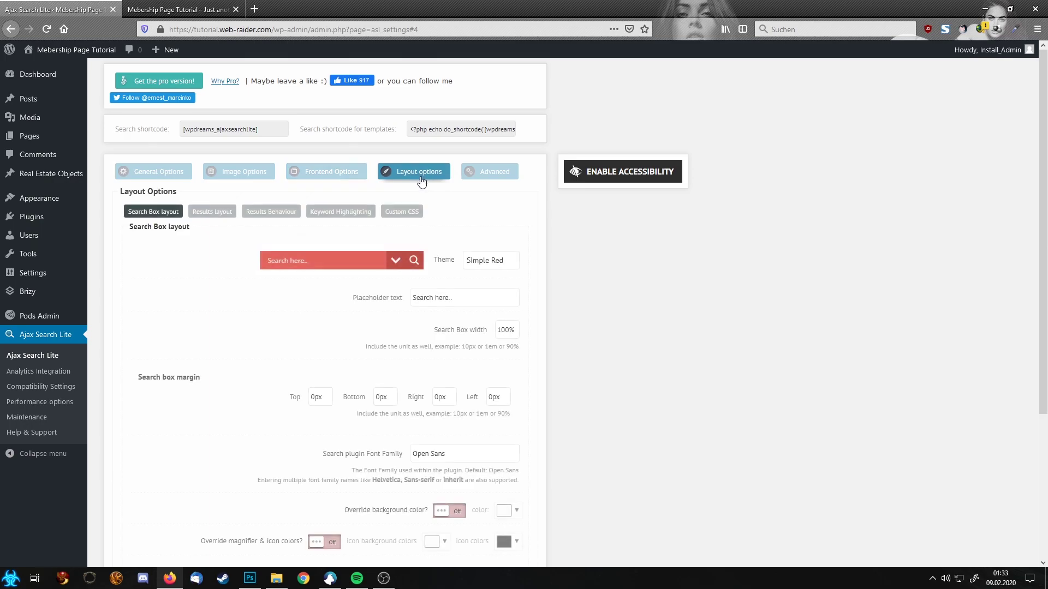
pyautogui.click(480, 263)
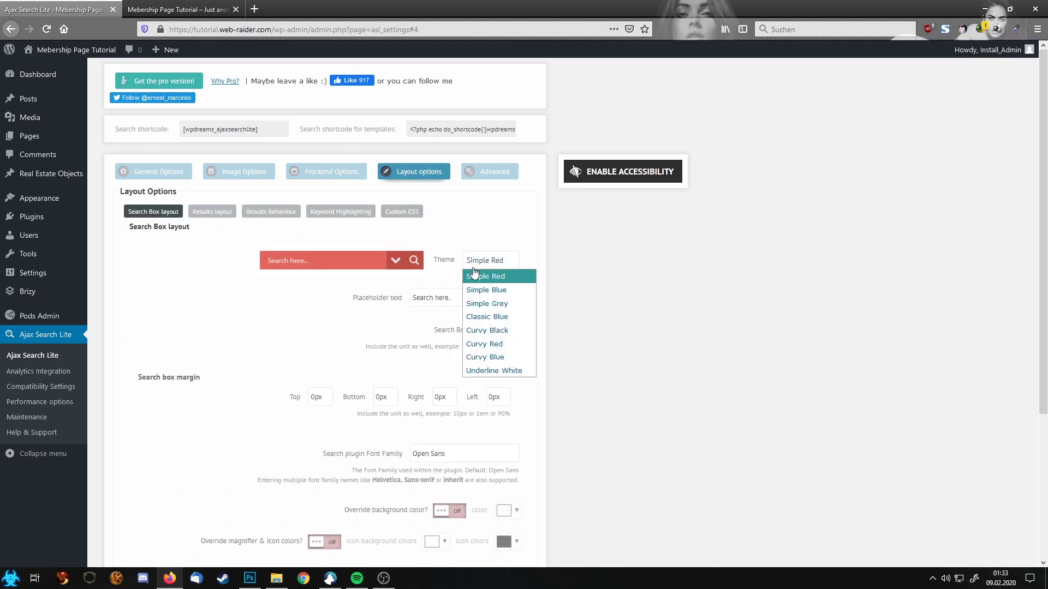
pyautogui.click(521, 362)
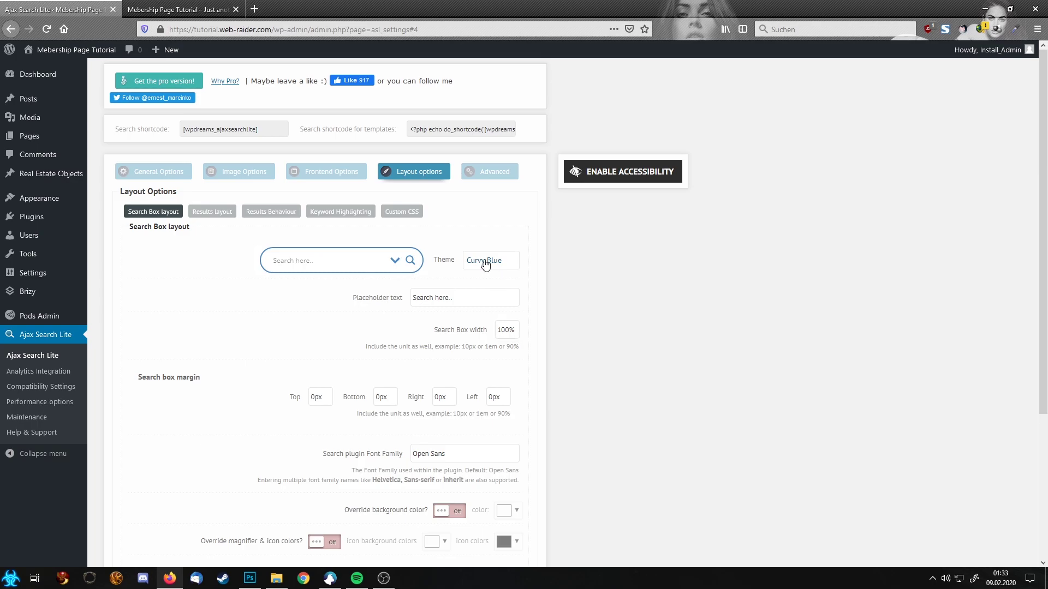
pyautogui.click(486, 262)
pyautogui.click(495, 371)
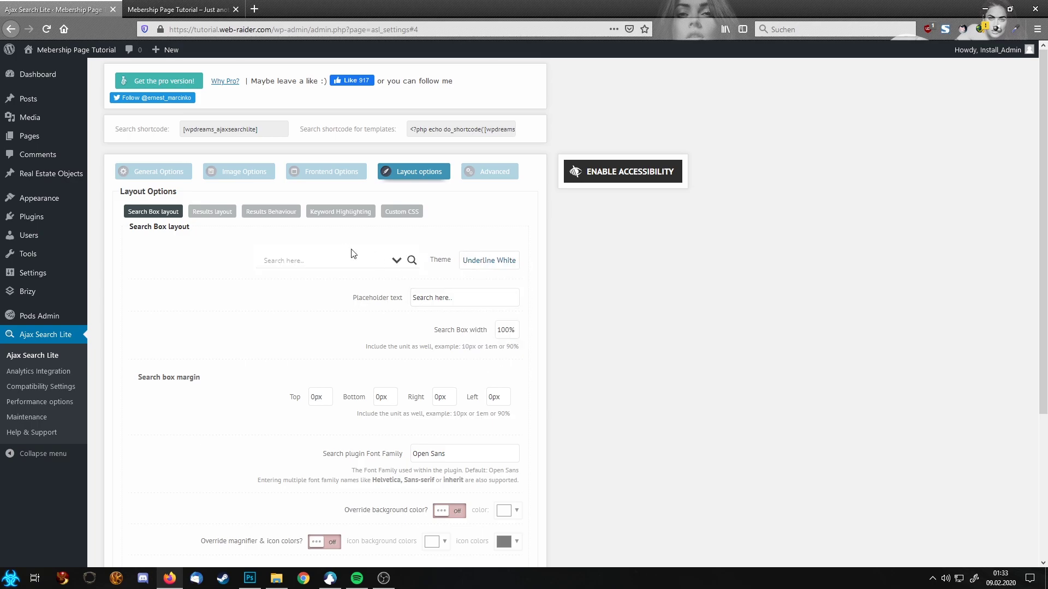
# Step: Save the Ajax Search Lite options and reload the live site to show the new style
pyautogui.scroll(-3, 491, 398)
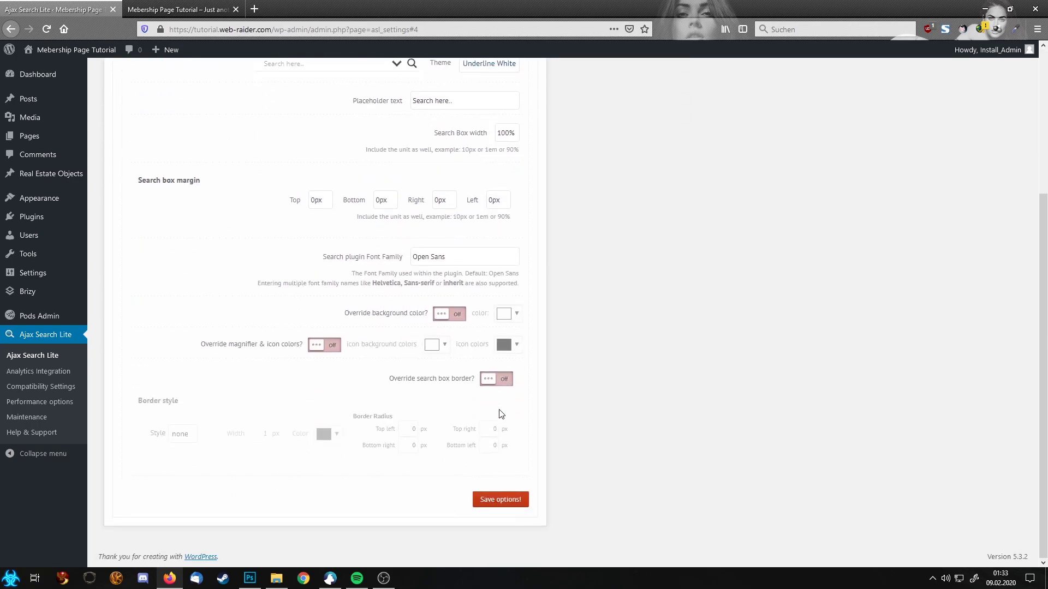
pyautogui.click(502, 498)
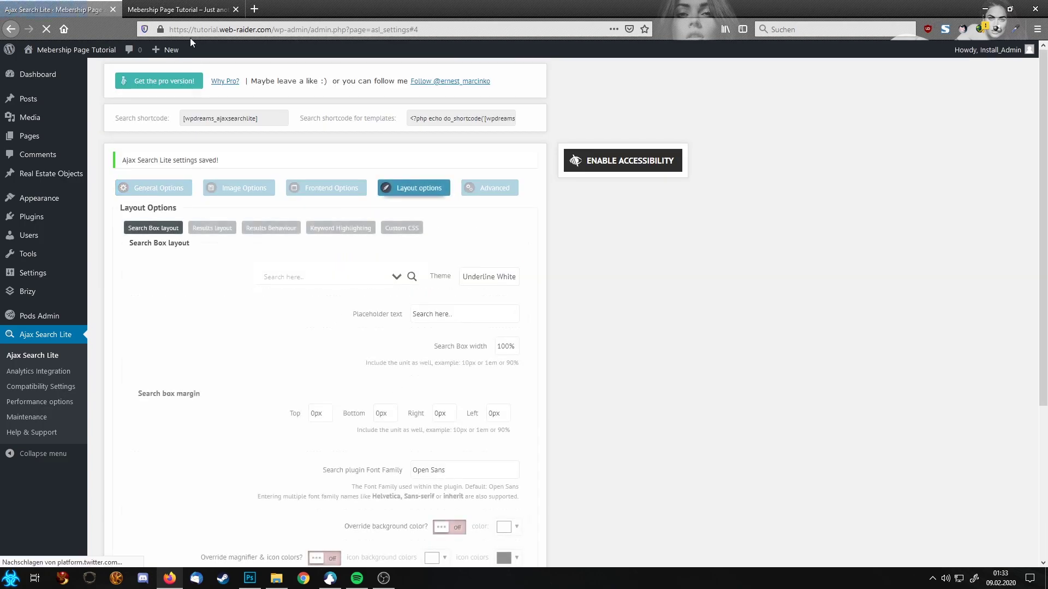
pyautogui.click(178, 10)
pyautogui.press('F5')
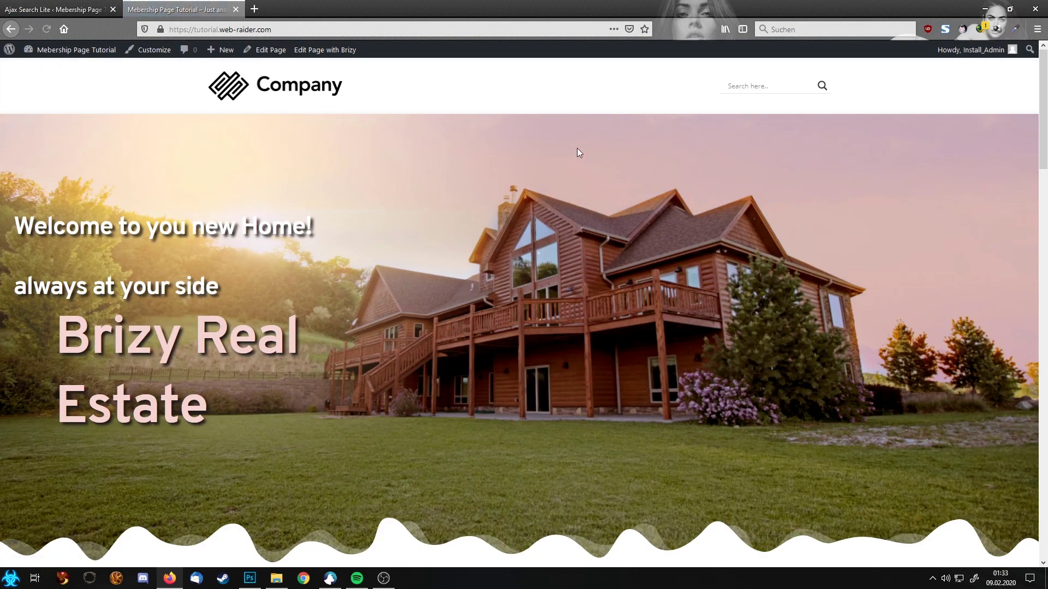
# Step: Type 'd' into the header search box to get live results like House Daphne
pyautogui.click(772, 87)
pyautogui.write('d')
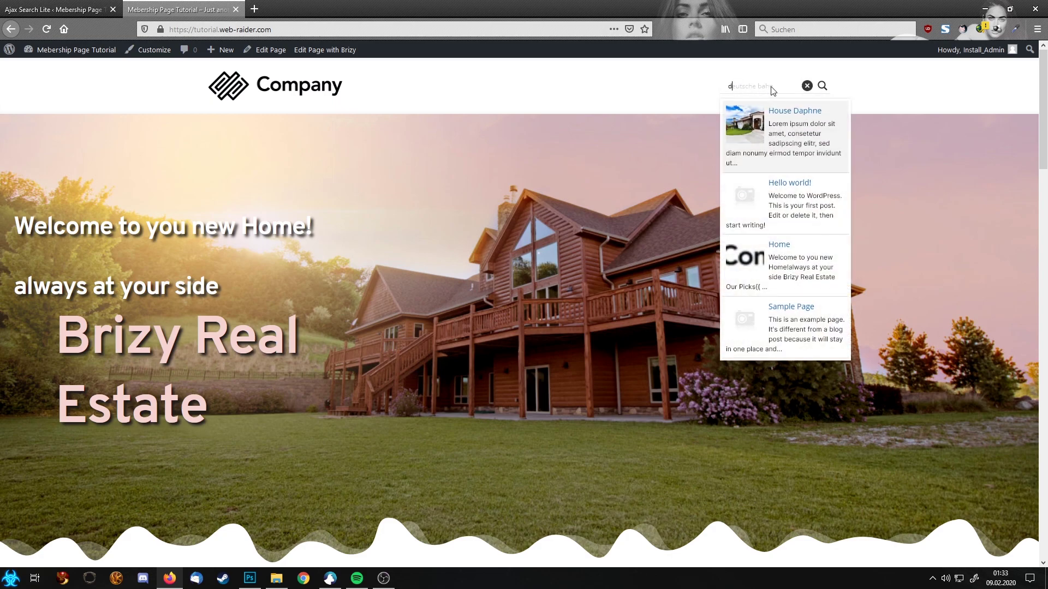